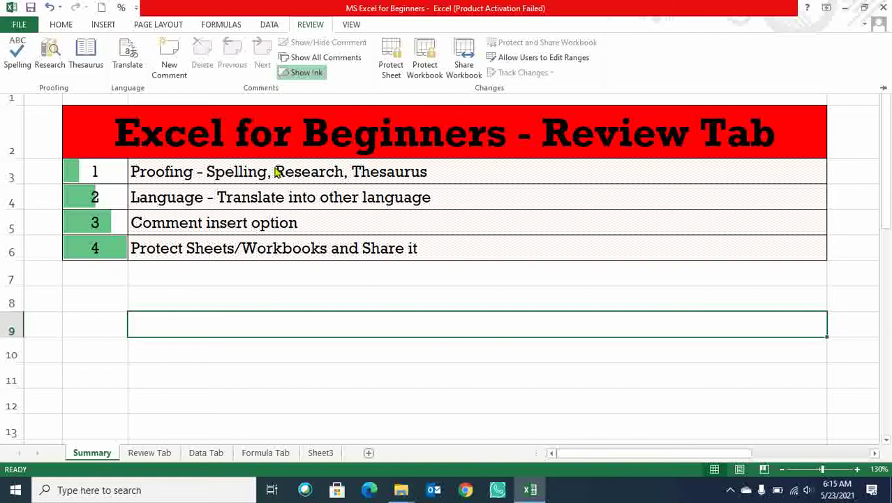
Point out the Proofing, Language, Comment and Protect Sheets/Workbooks topics in the Summary table.
left_click(209, 173)
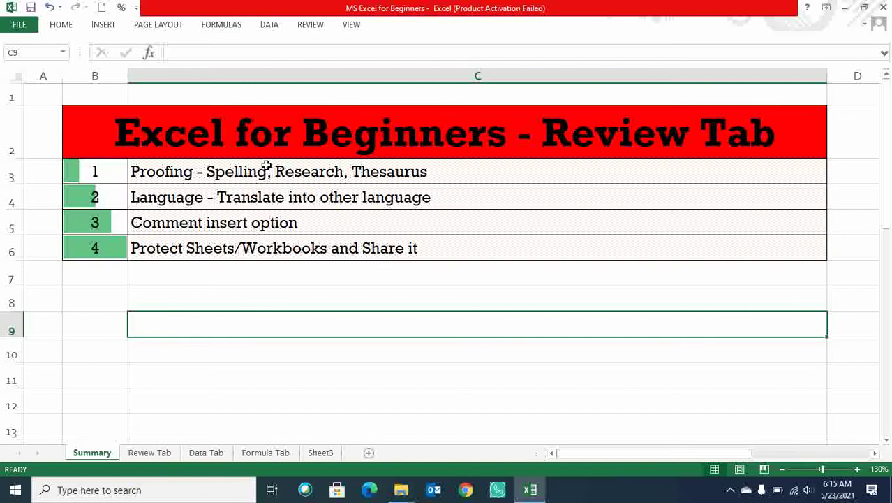
left_click(266, 171)
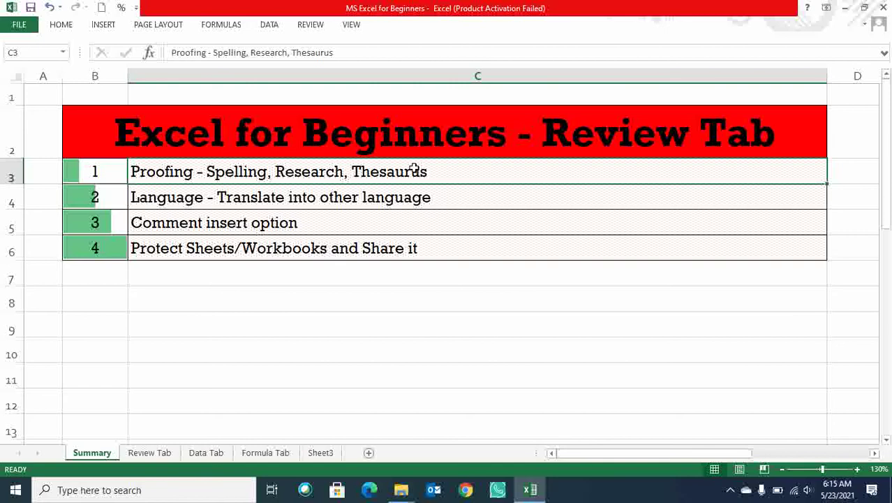
left_click(238, 200)
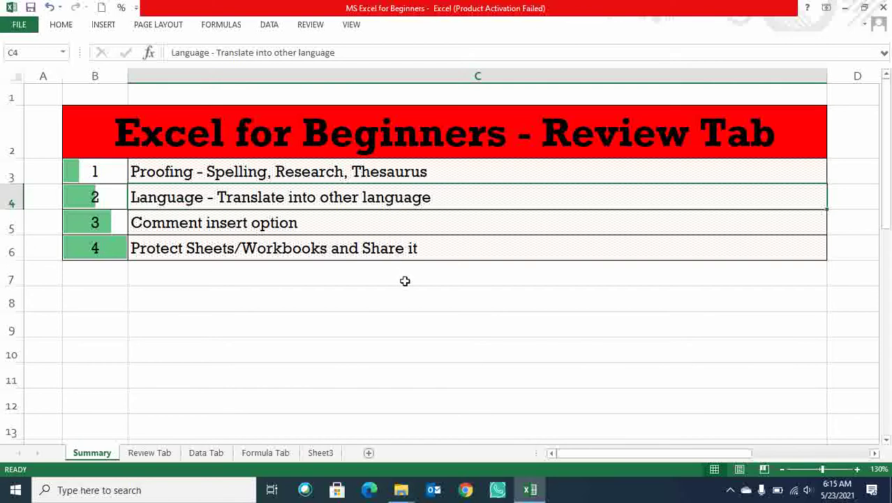
left_click(241, 223)
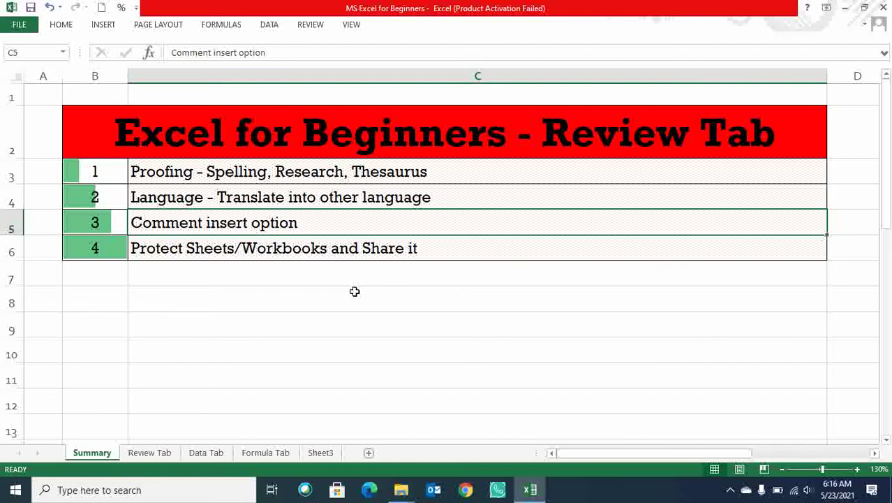
left_click(252, 252)
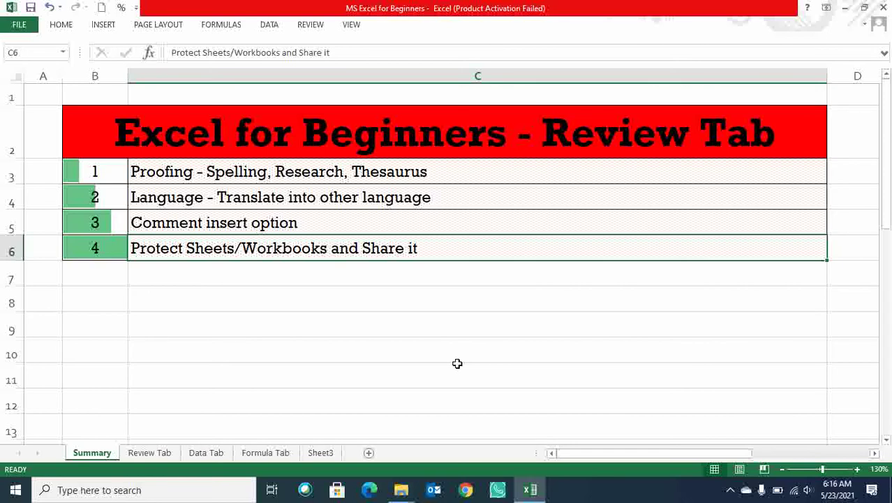
Cycle through the Review Tab, Data Tab, Formula Tab and Sheet3 tabs, ending back on Summary.
left_click(133, 455)
left_click(198, 454)
left_click(265, 454)
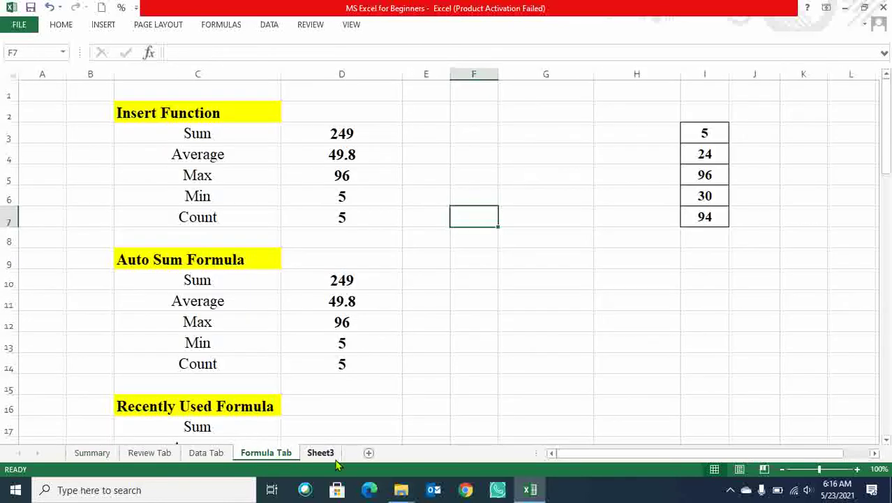
left_click(316, 454)
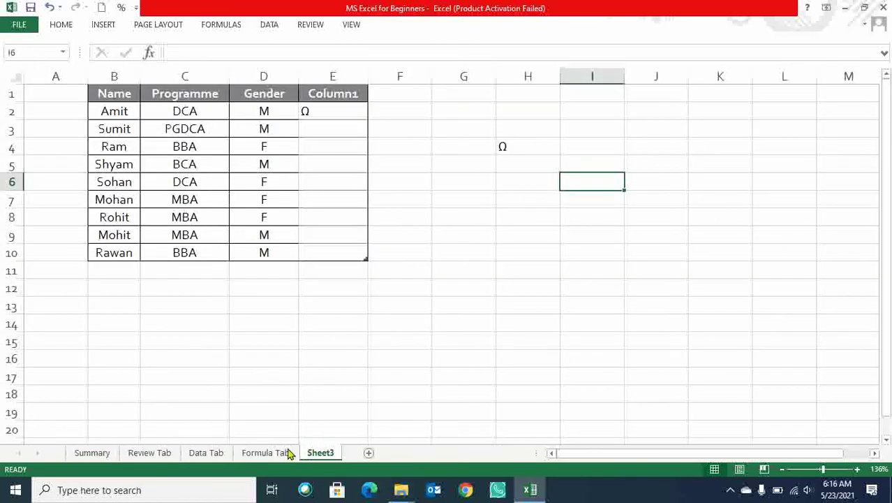
left_click(276, 454)
left_click(209, 453)
left_click(158, 454)
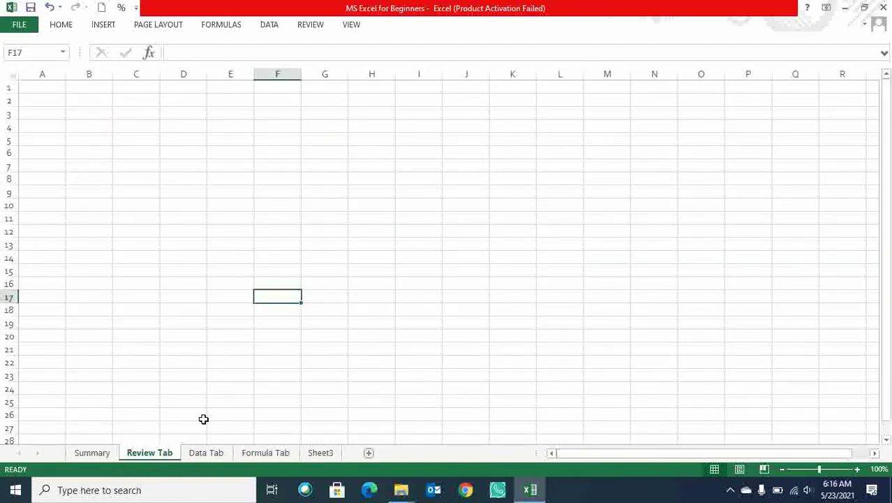
left_click(95, 454)
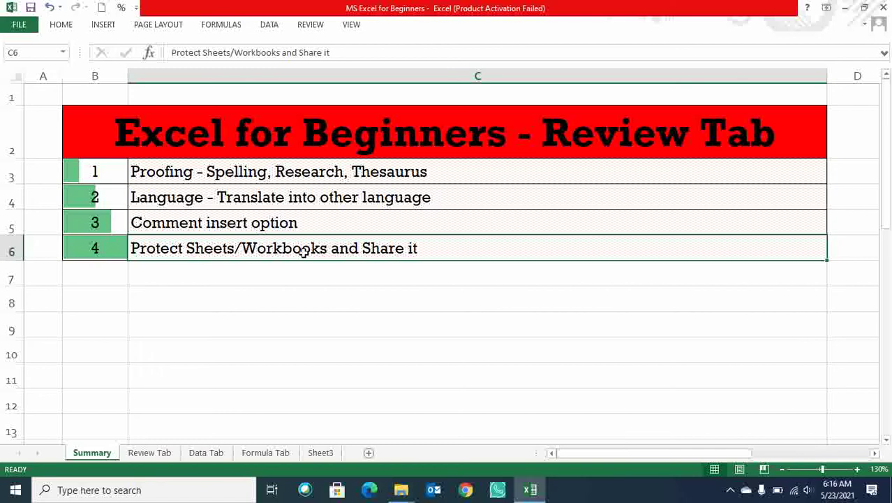
left_click(161, 452)
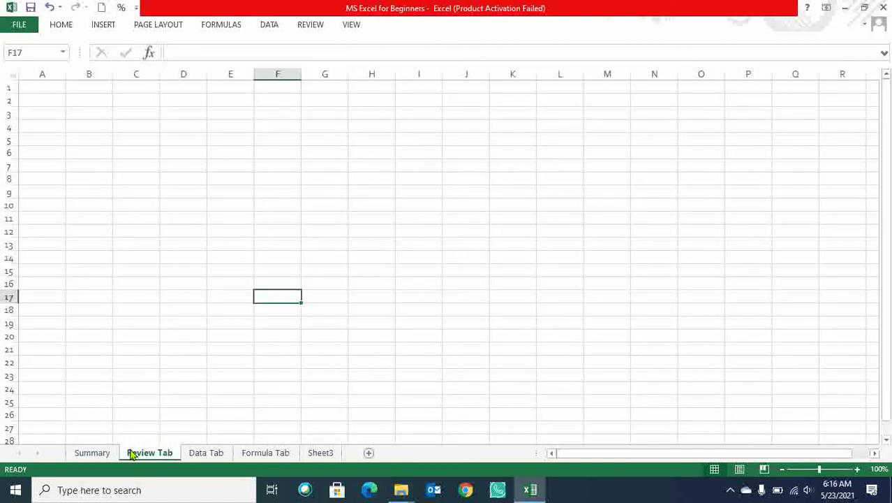
left_click(92, 453)
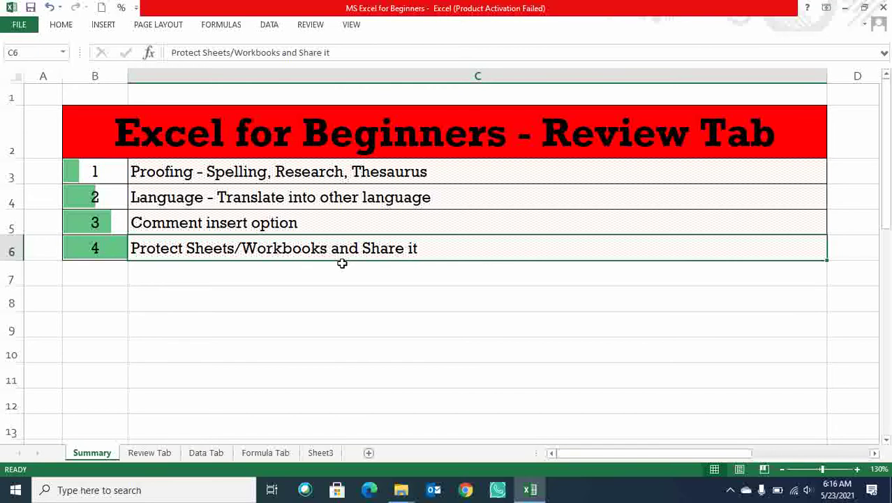
Switch to the blank Review Tab sheet with the Review ribbon commands showing.
left_click(342, 306)
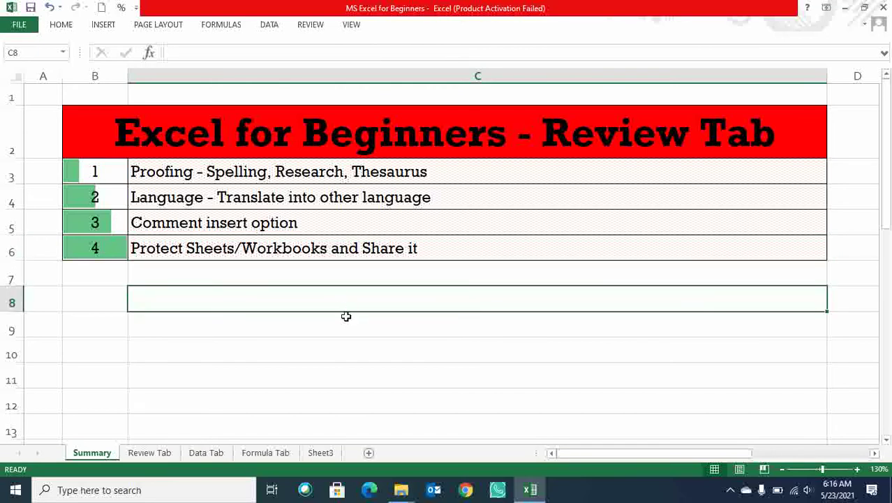
left_click(308, 25)
left_click(334, 258)
left_click(150, 452)
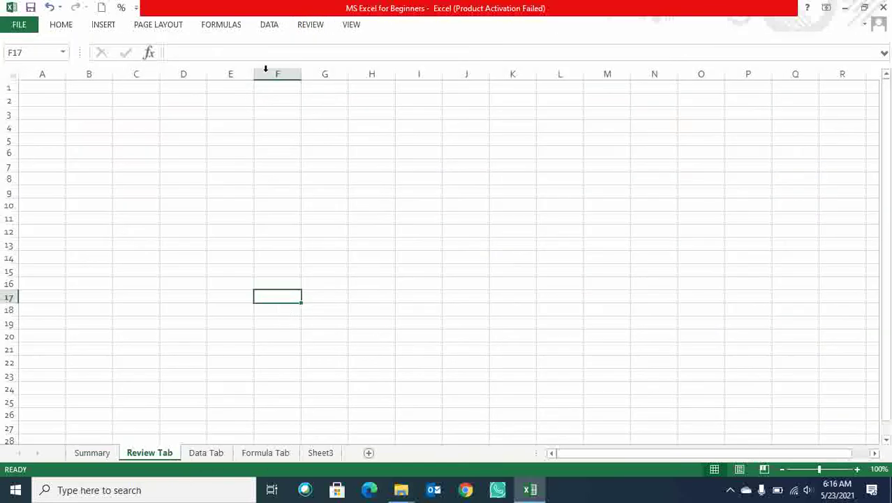
left_click(309, 26)
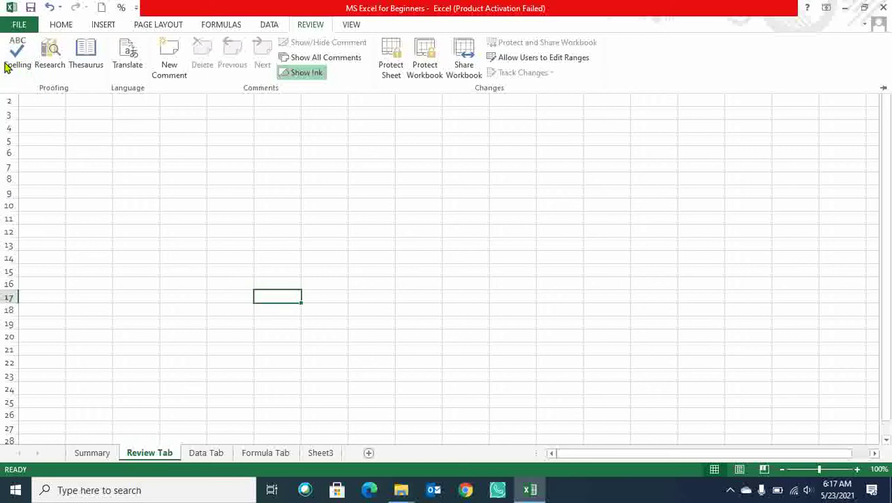
Enter the misspelled word 'Teeching' in cell C3.
left_click(175, 115)
left_click(136, 115)
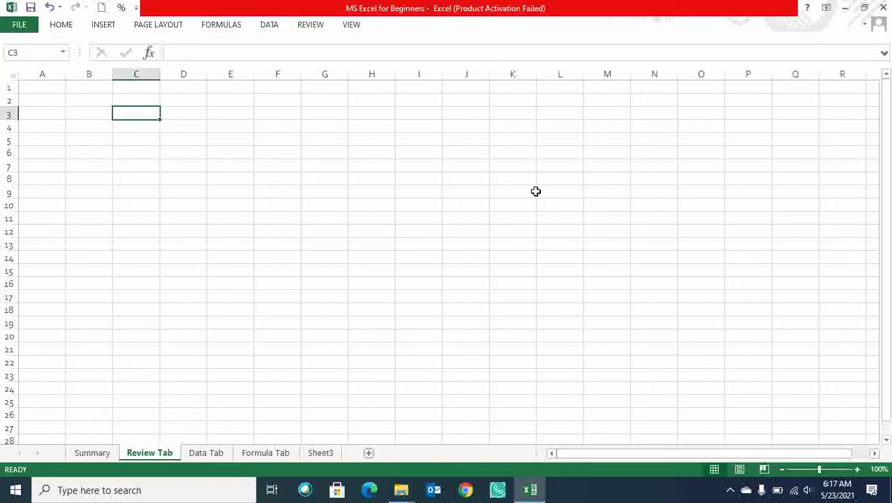
type("T")
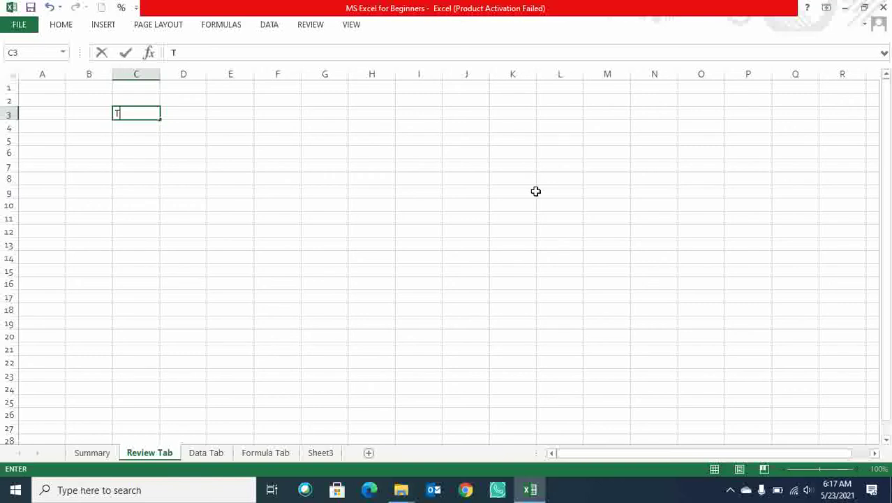
type("eeching")
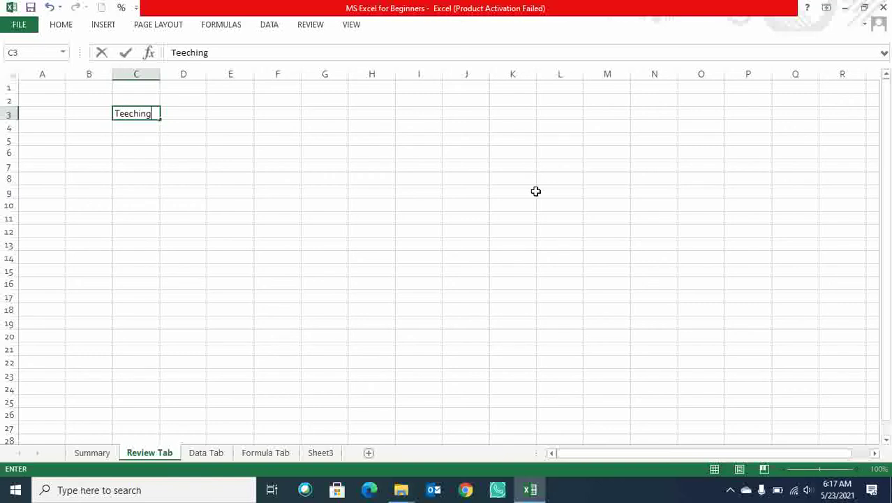
left_click(447, 176)
scroll(446, 177, "up", 3)
scroll(444, 178, "up", 1)
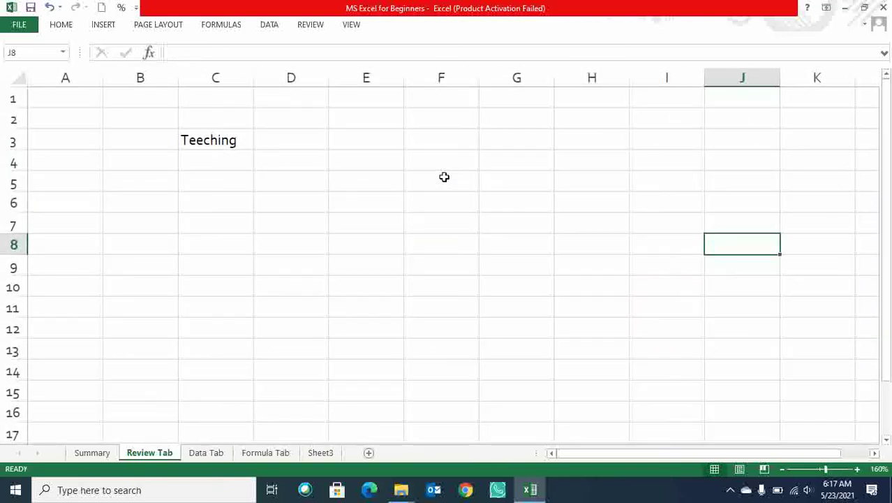
left_click(229, 142)
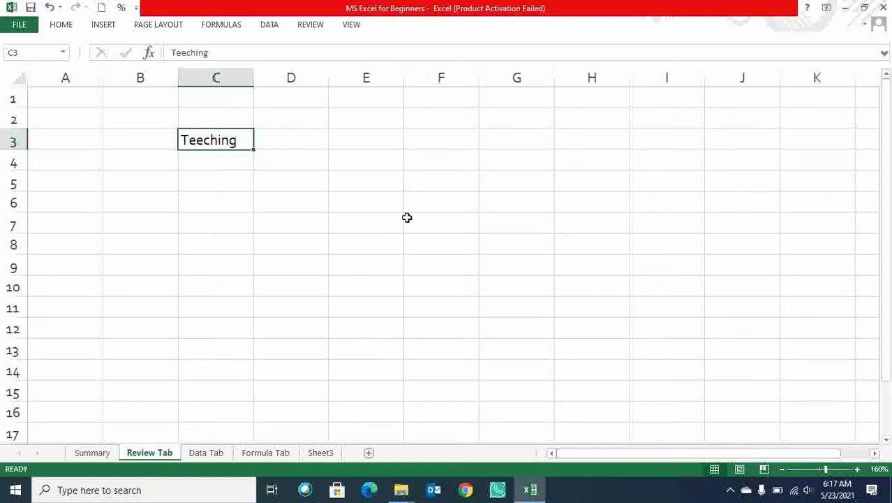
Enter 'eaating' in D3, then select C3:D3 with the Review commands showing.
key("Right")
key("Left")
key("Right")
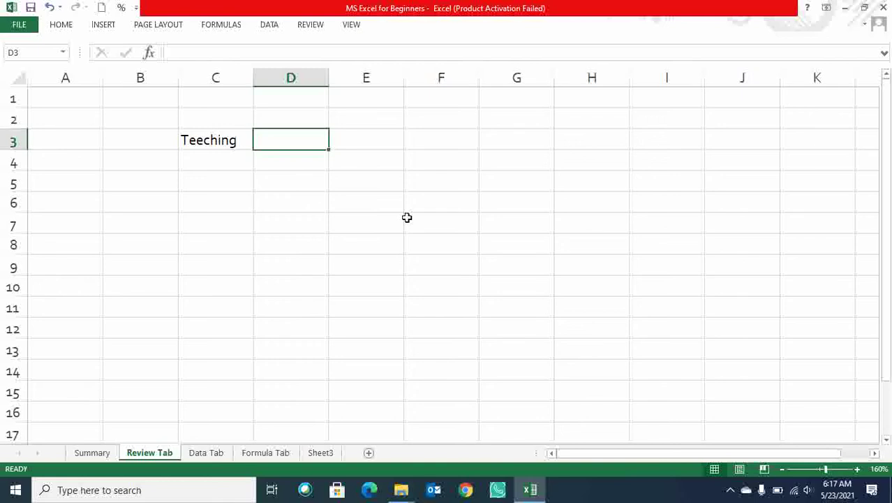
type("eaa")
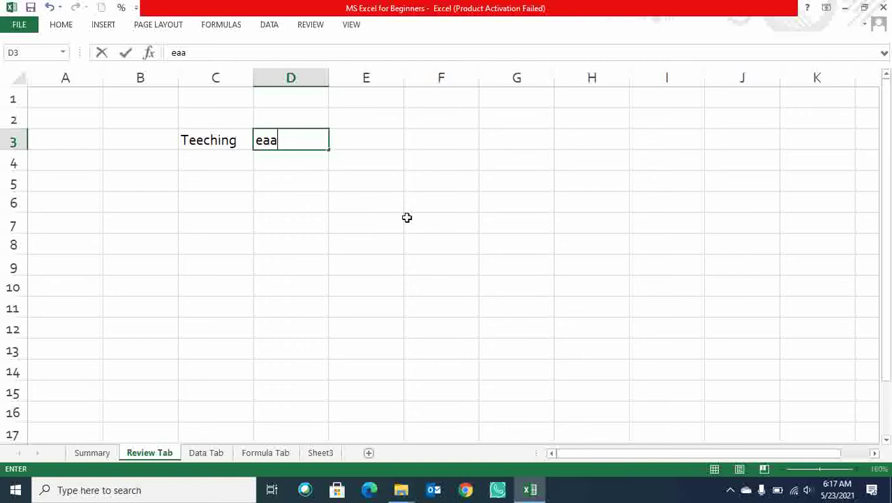
type("ting")
left_click(406, 219)
left_click_drag(215, 140, 278, 153)
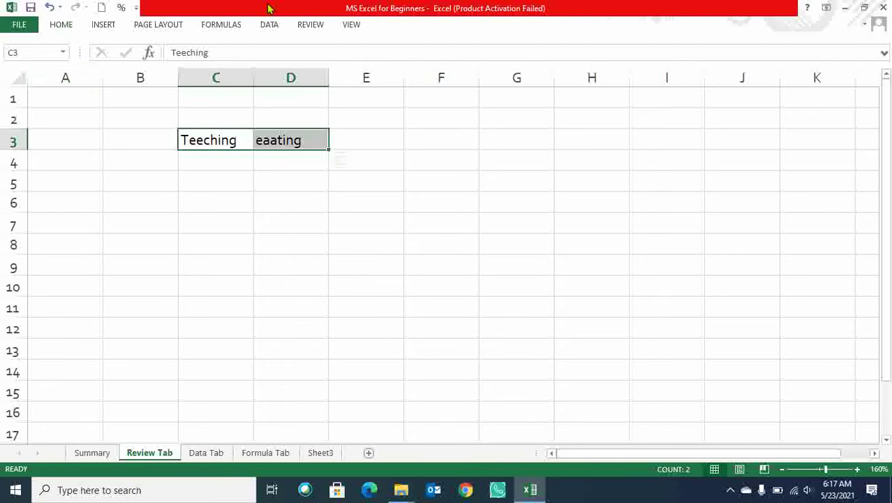
left_click(311, 25)
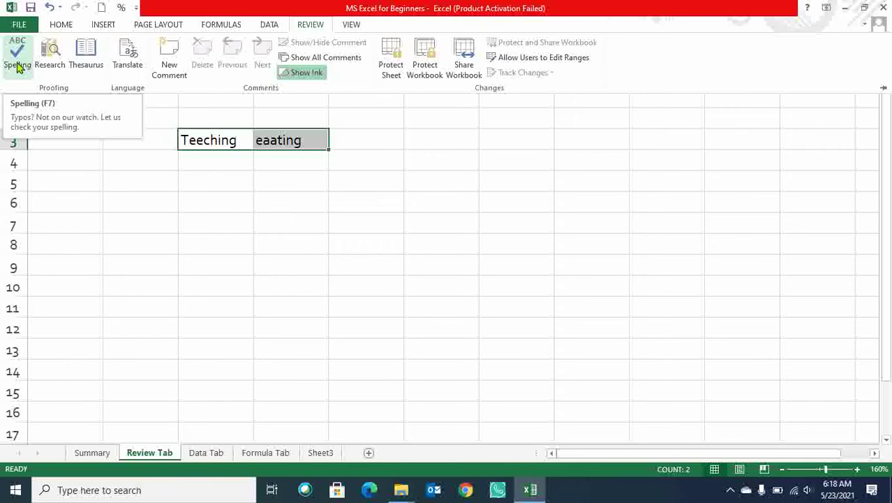
Run Spelling on C3:D3 and accept the suggested fixes, giving Teaching and eating.
left_click(18, 67)
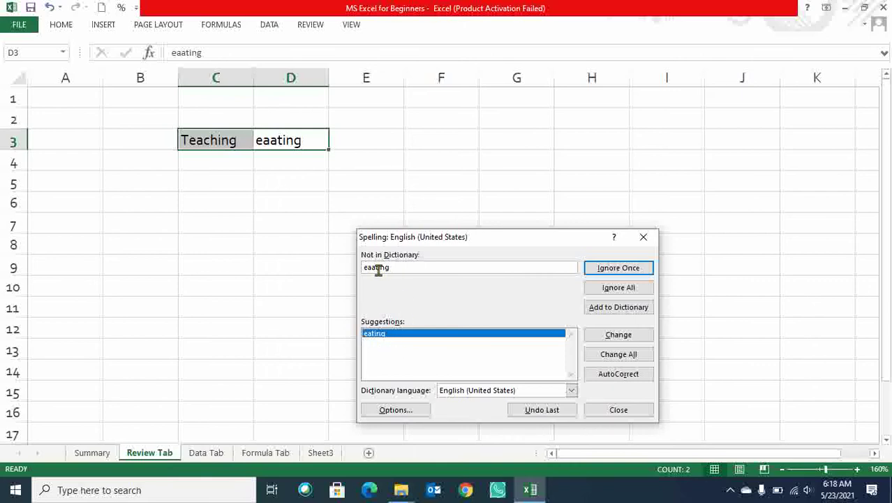
left_click(625, 338)
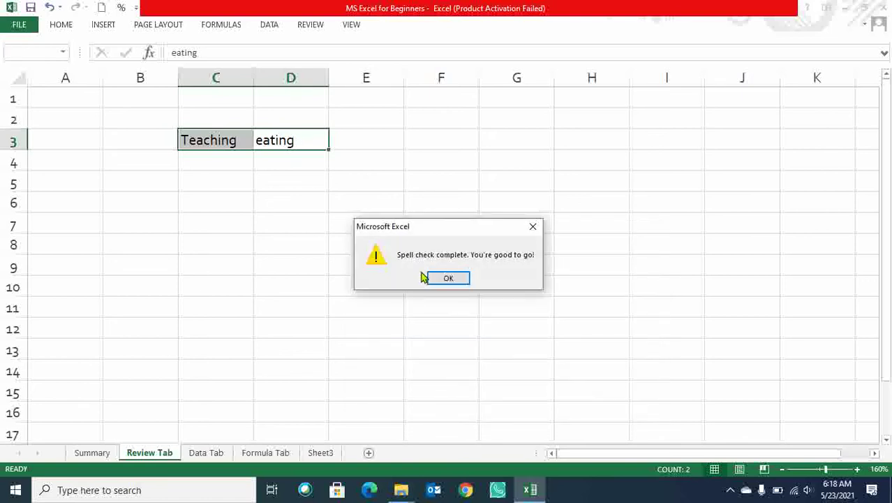
left_click(449, 278)
Reselect C3:D3 and rerun Spelling to confirm no misspellings remain.
left_click(301, 221)
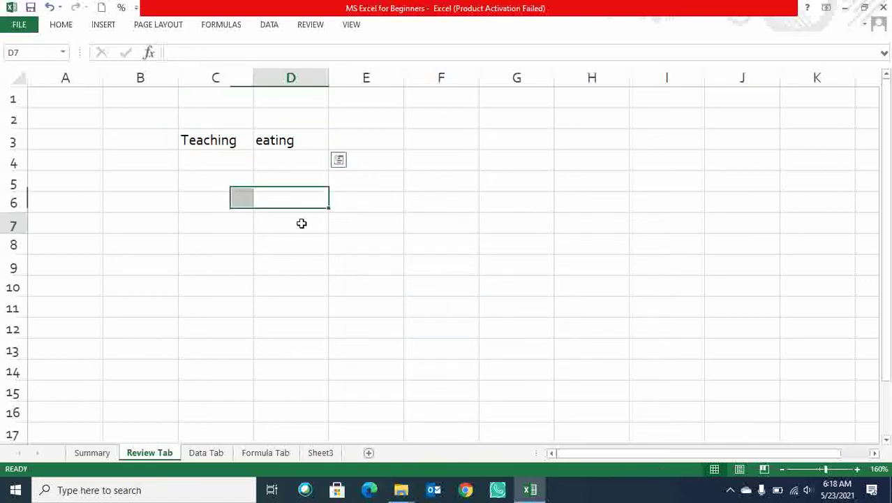
left_click(236, 136)
left_click_drag(236, 136, 297, 142)
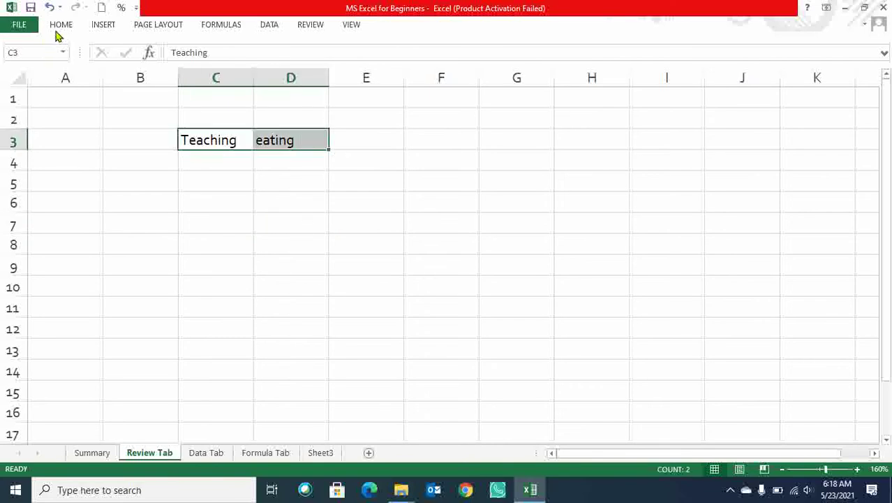
left_click(311, 26)
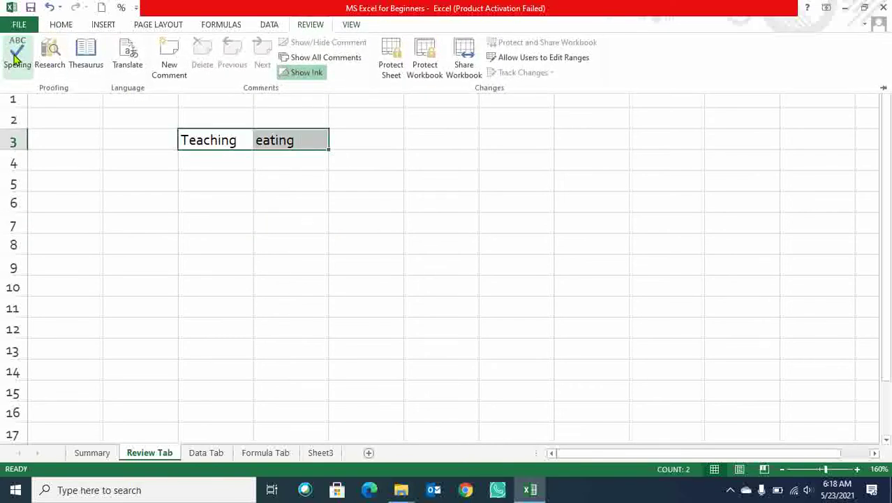
left_click(16, 55)
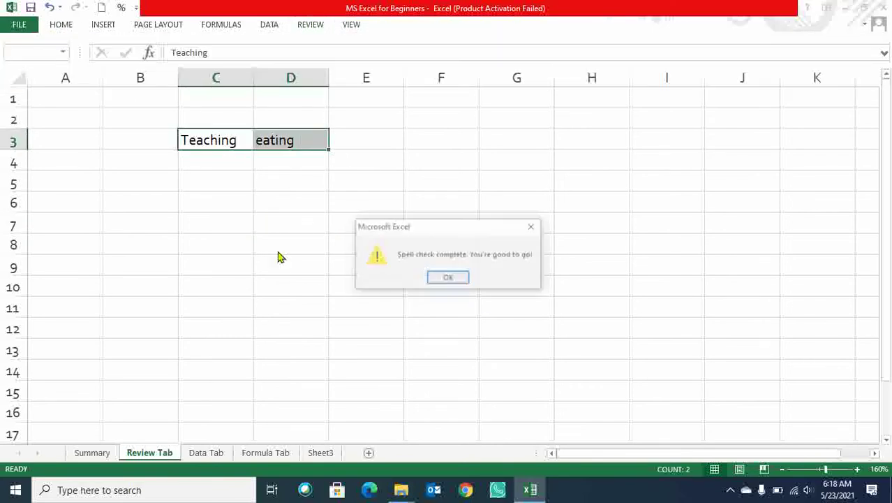
left_click(449, 279)
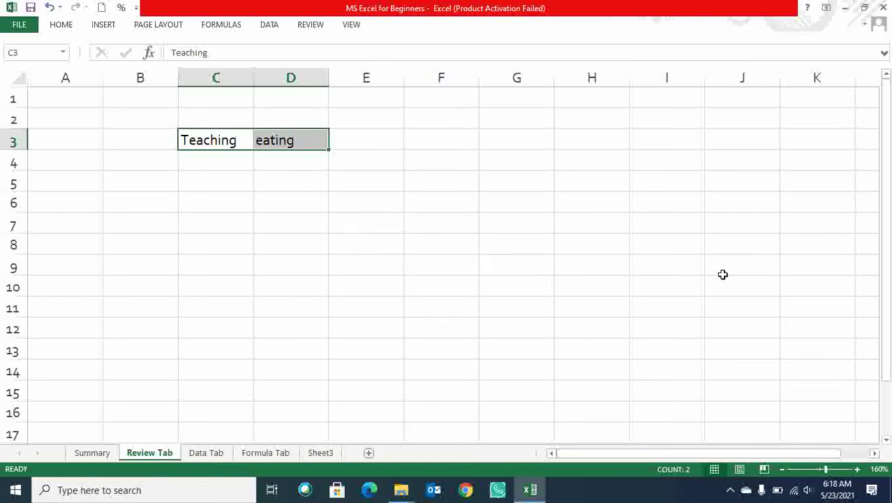
Undo the corrections, then spell-check again, changing Teeching to Teaching before stopping.
key("ctrl+z")
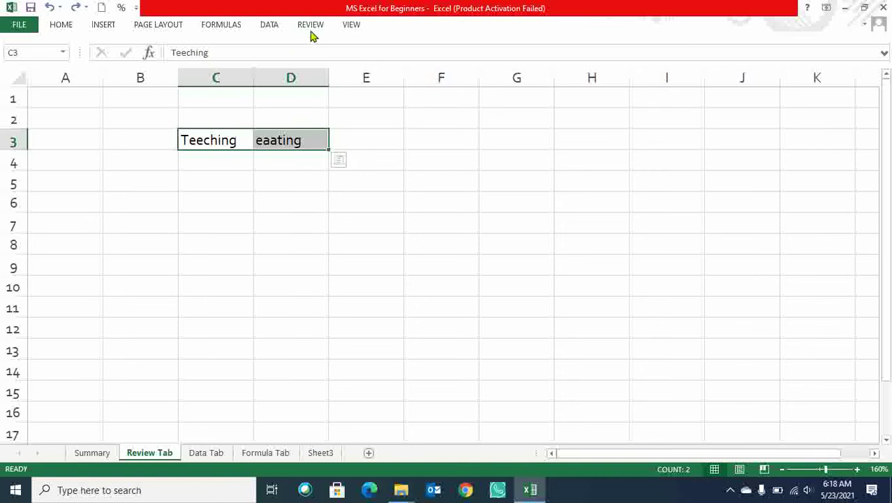
left_click(315, 28)
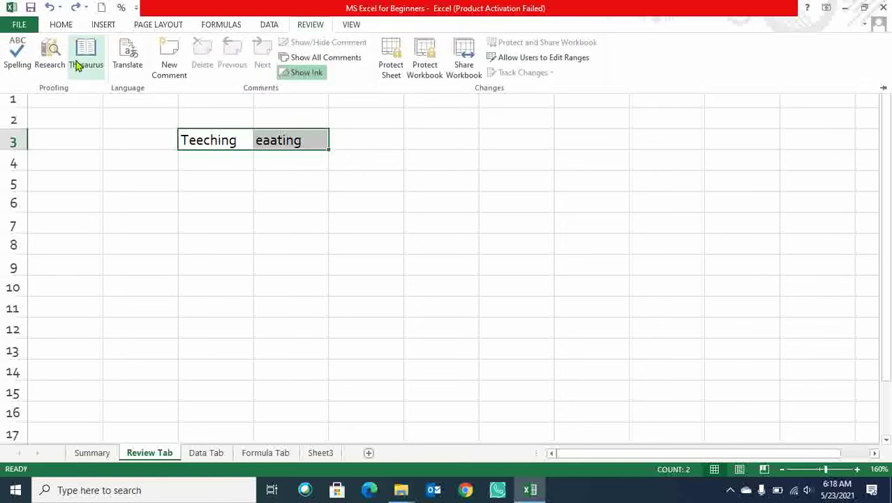
left_click(14, 61)
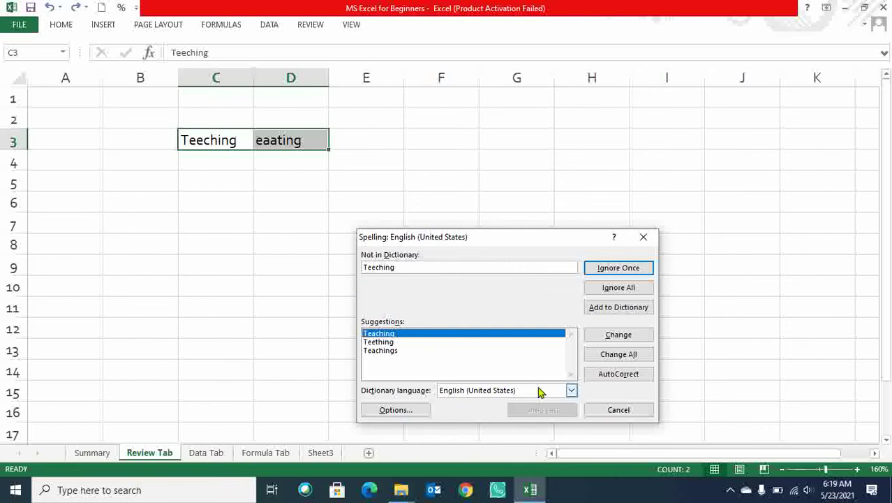
left_click(619, 336)
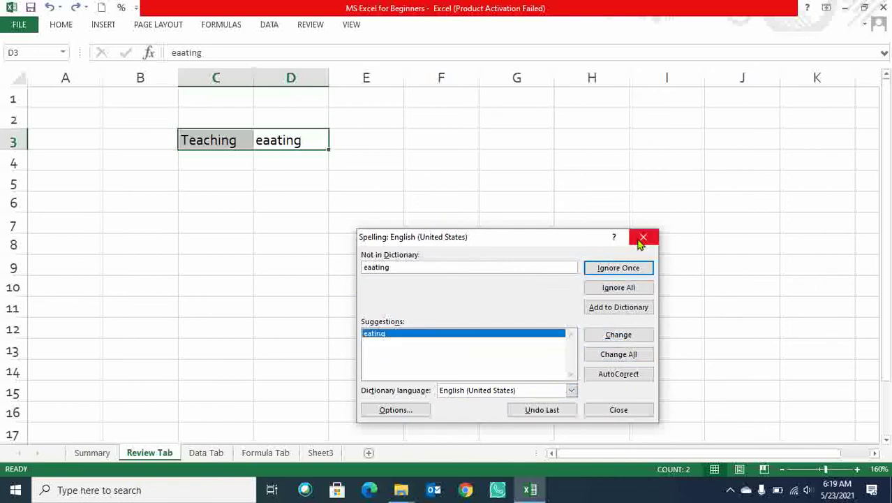
left_click(642, 239)
left_click(455, 278)
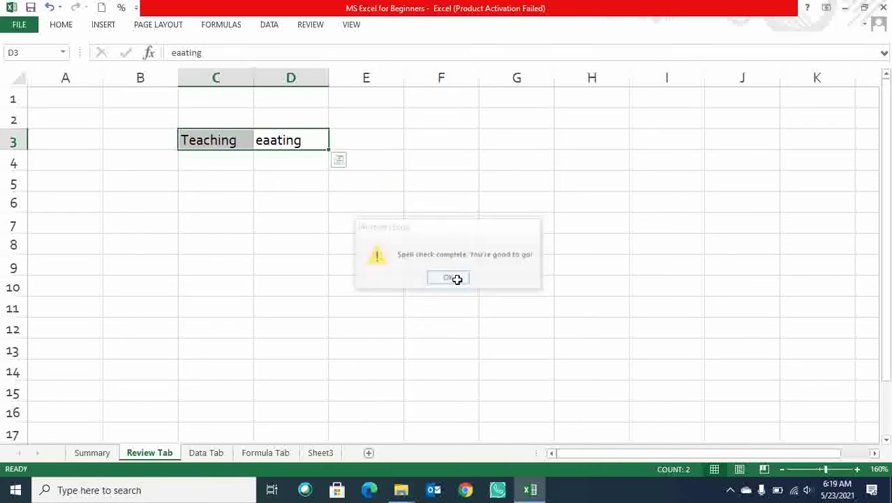
Rerun Spelling from the sheet start and change eaating to eating.
left_click(387, 225)
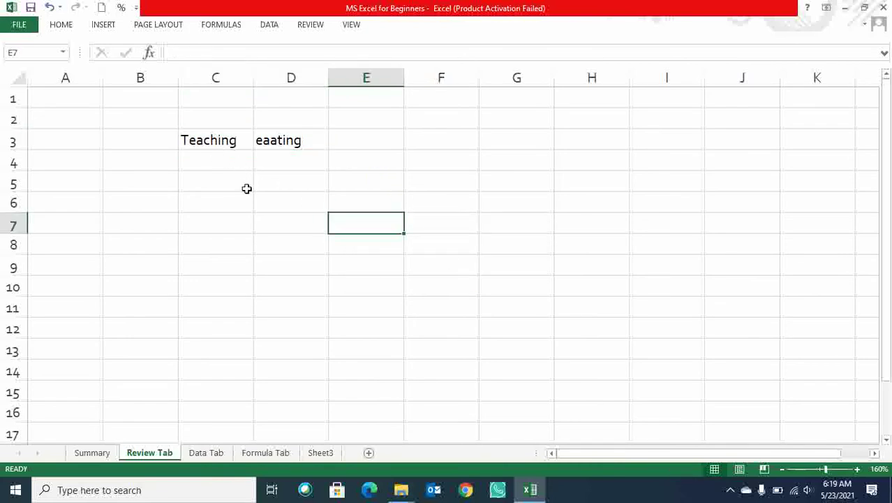
left_click(70, 28)
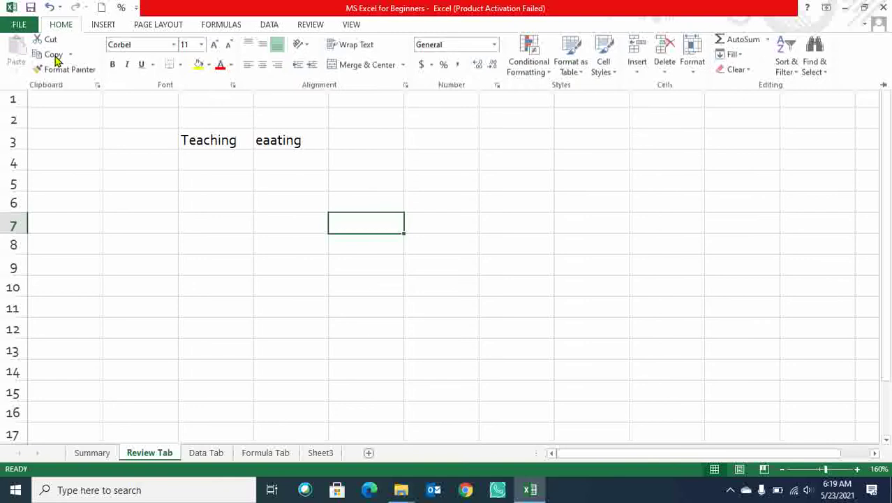
left_click(315, 26)
left_click(27, 63)
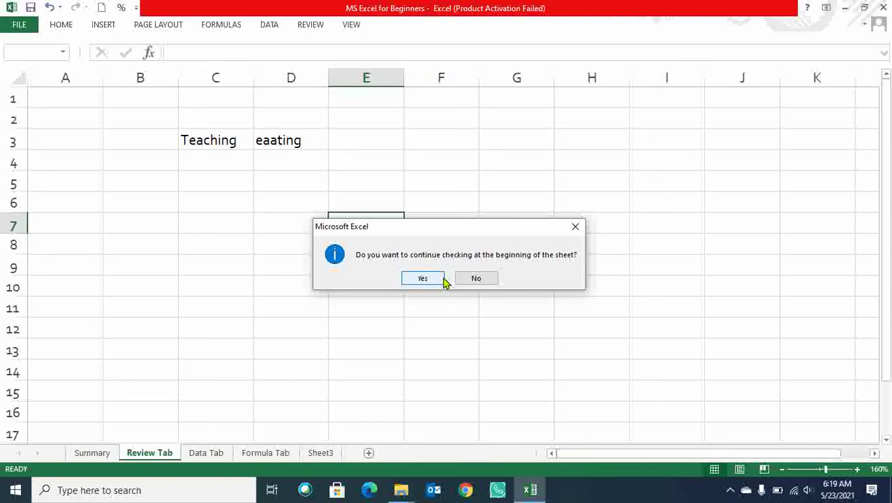
left_click(438, 278)
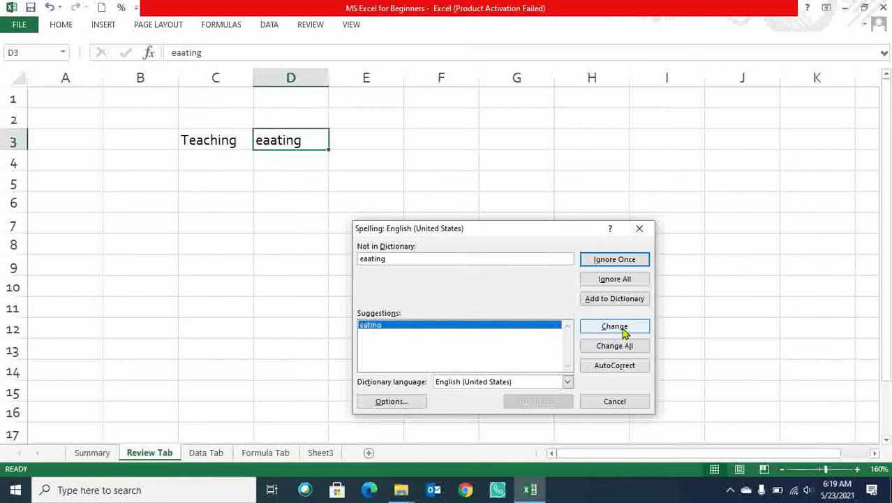
left_click(624, 331)
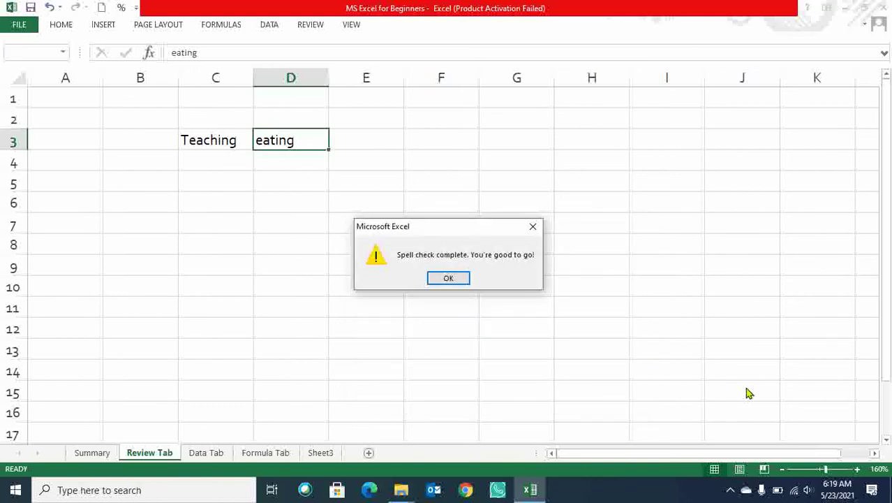
left_click(448, 279)
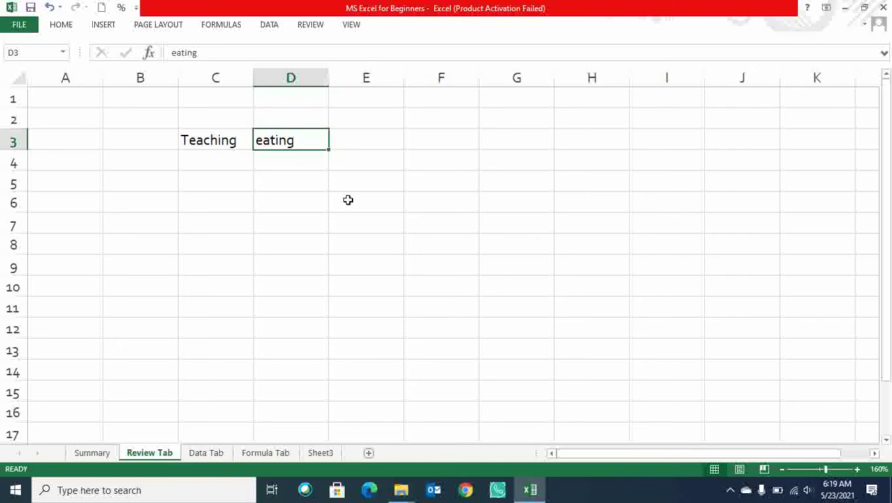
Select the corrected words Teaching and eating in C3:D3.
left_click(306, 25)
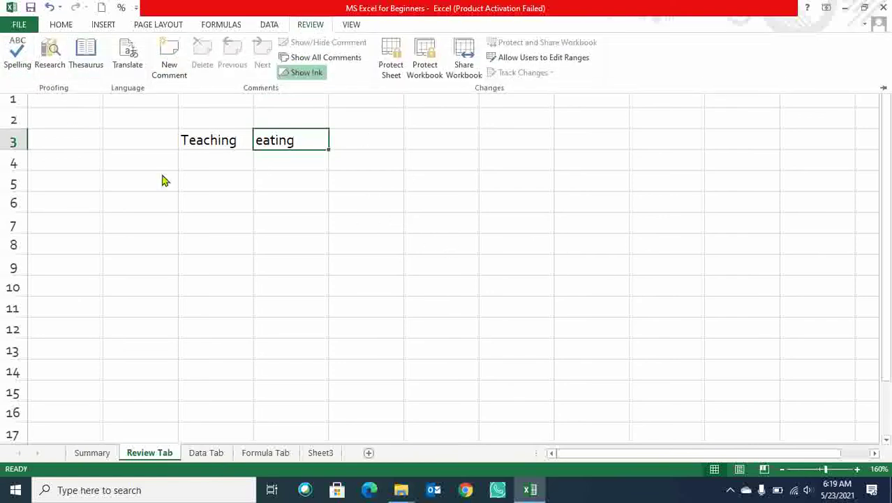
left_click(233, 144)
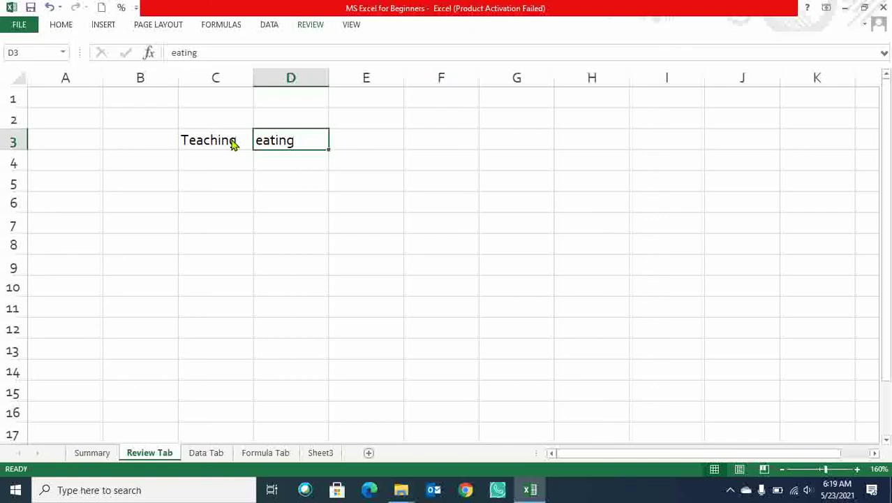
left_click_drag(244, 142, 289, 145)
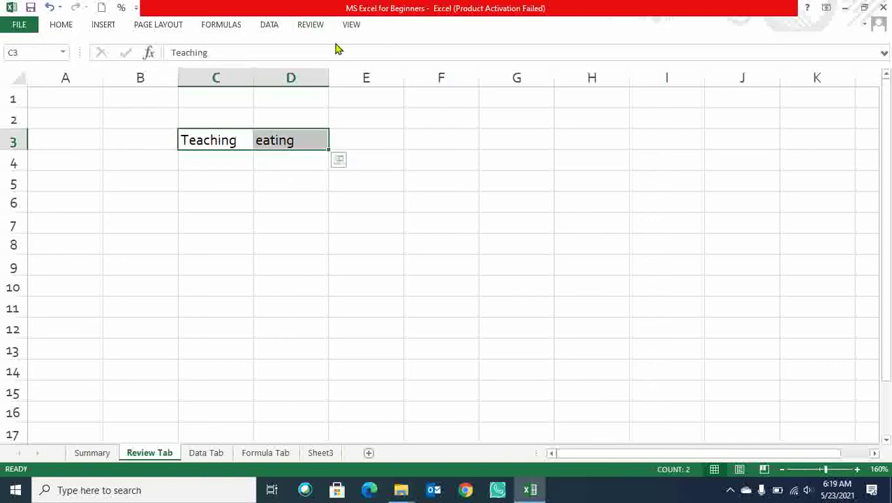
left_click(352, 25)
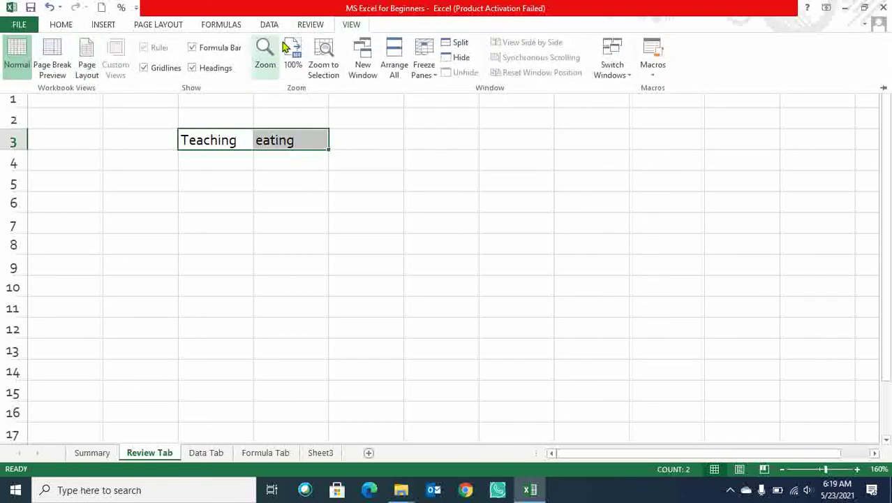
left_click(310, 25)
left_click(50, 70)
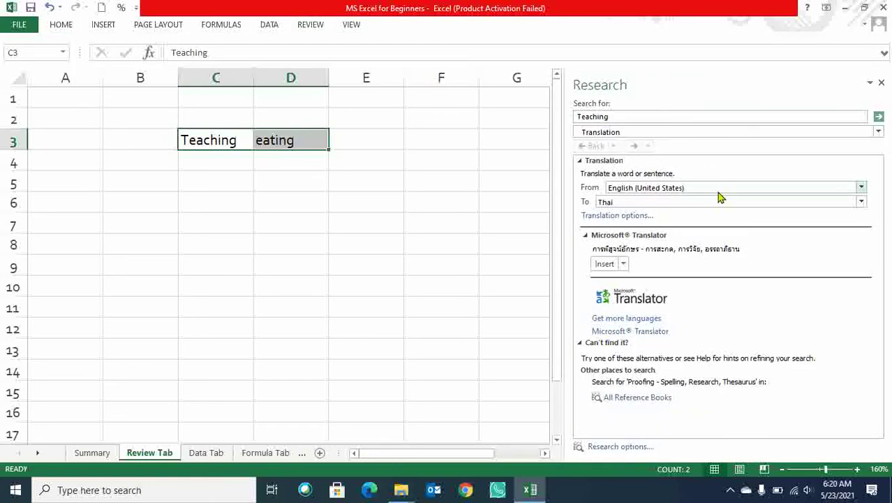
left_click(446, 246)
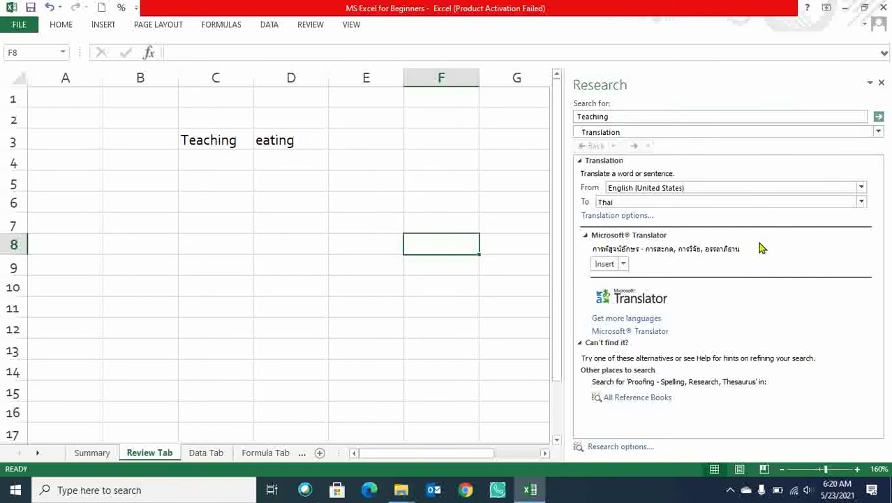
left_click(880, 119)
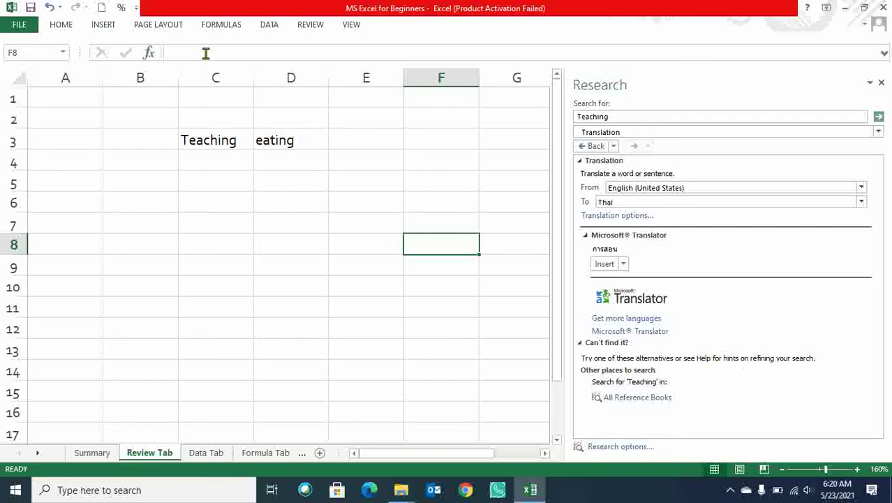
left_click(311, 24)
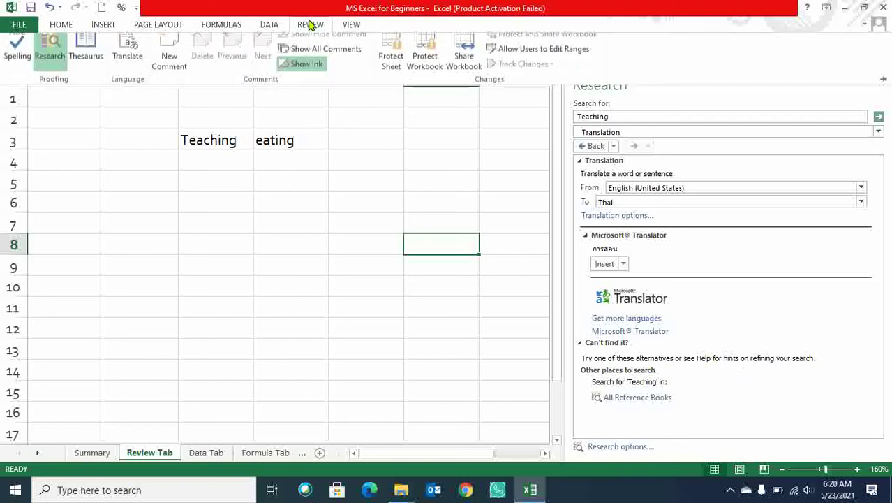
left_click(250, 225)
left_click(311, 26)
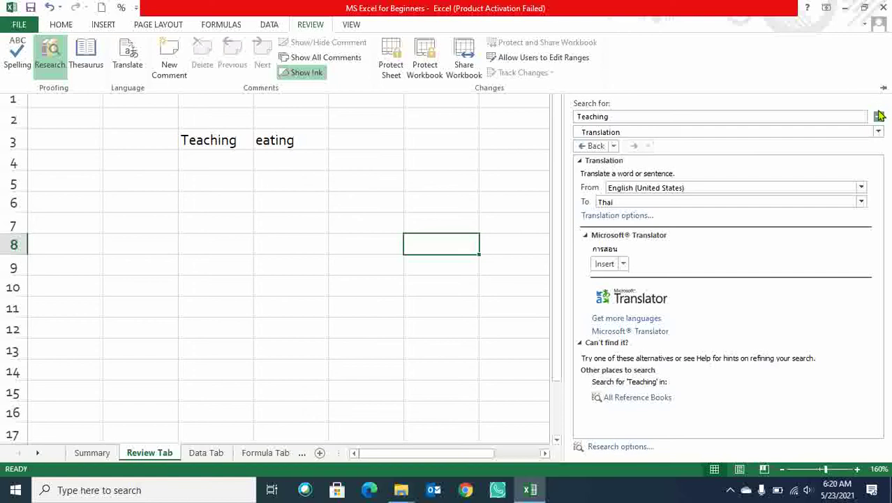
left_click(486, 181)
left_click(481, 180)
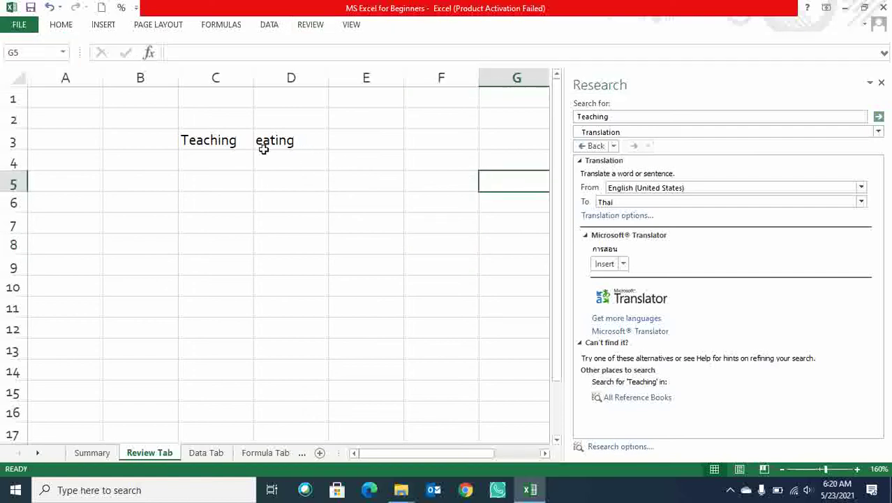
left_click_drag(209, 144, 265, 152)
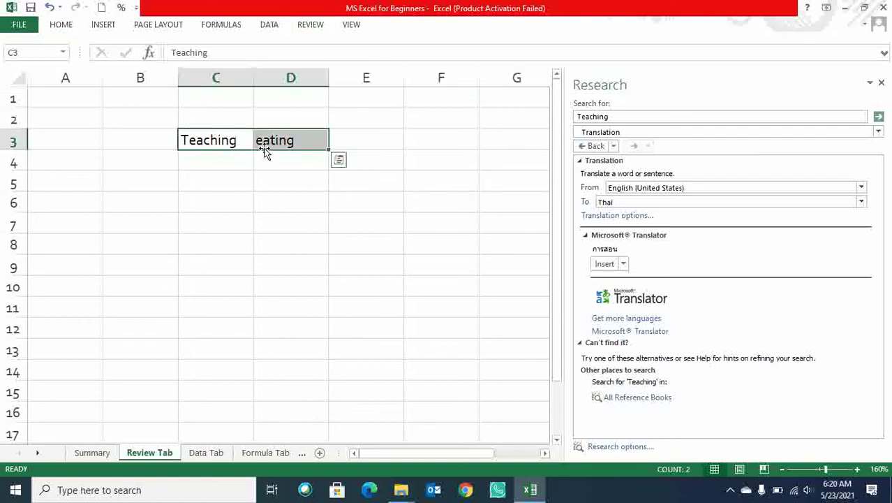
left_click(881, 83)
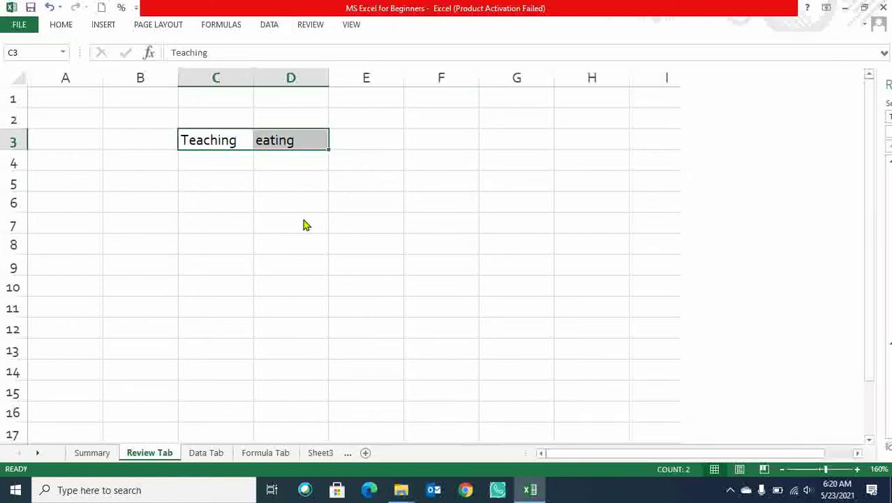
Look up synonyms for Teaching in C3 with the Thesaurus.
left_click(212, 144)
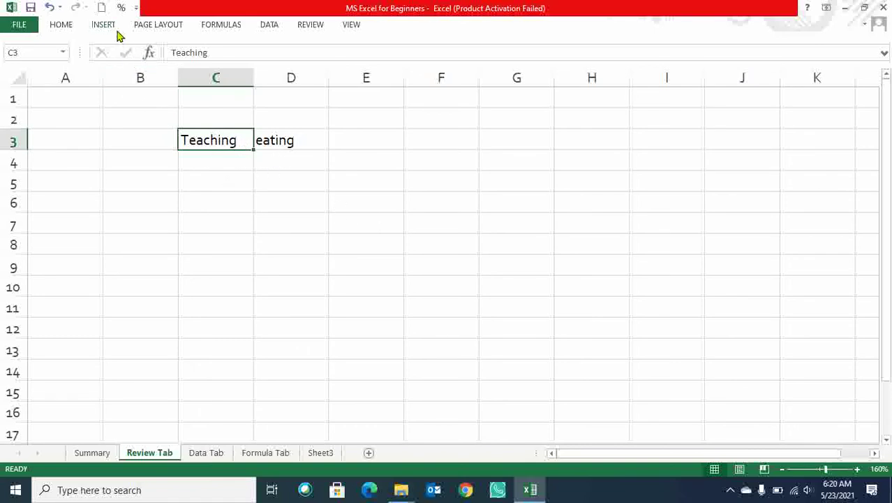
left_click(307, 26)
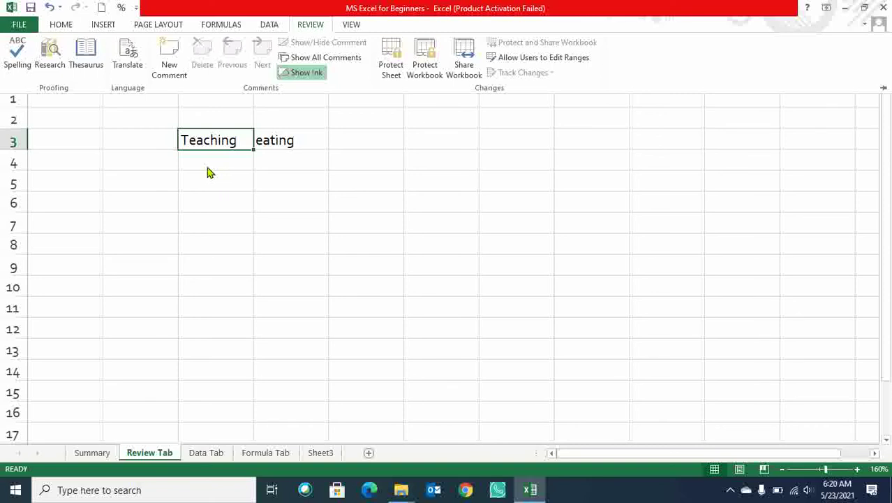
left_click(86, 56)
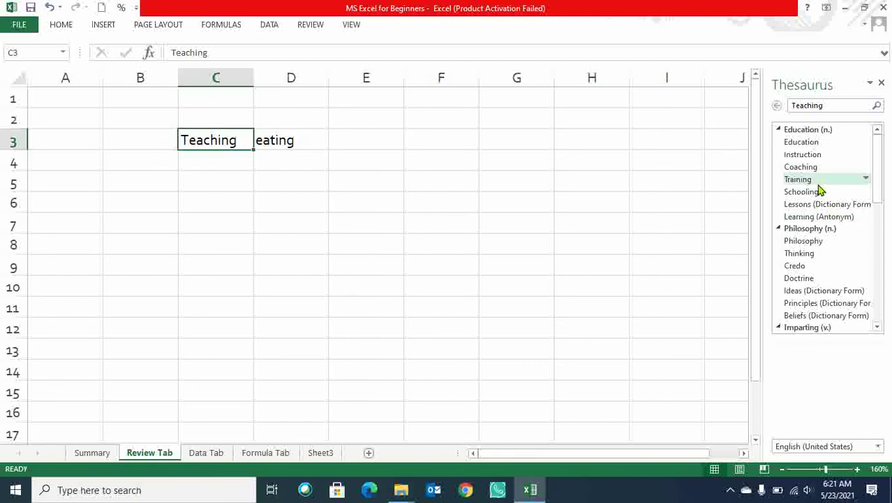
Look up synonyms for eating, go back to Teaching, and reselect C3:D3.
left_click(287, 143)
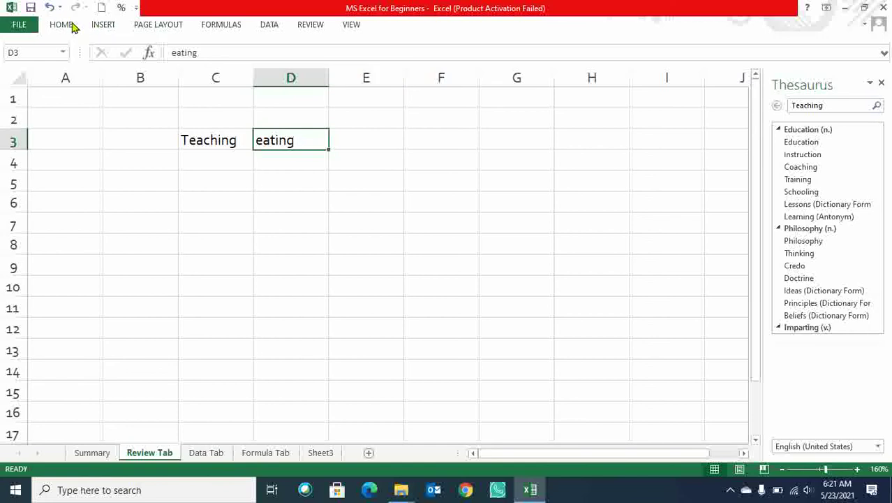
left_click(310, 28)
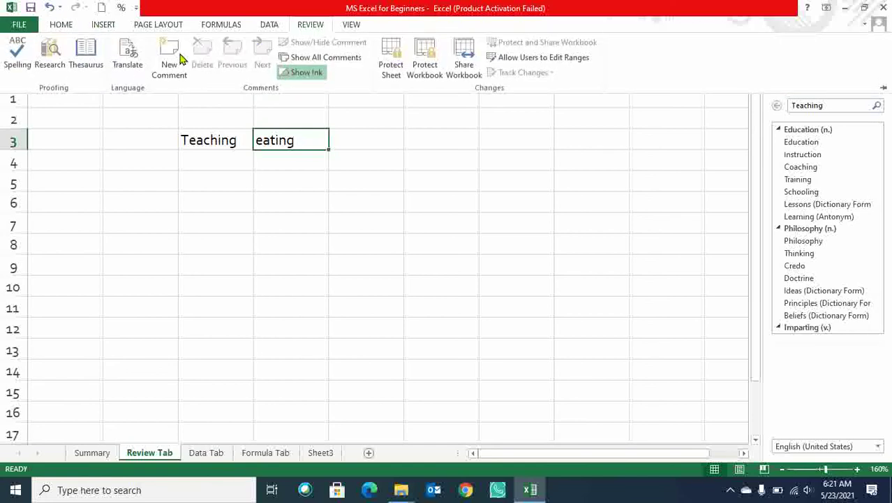
left_click(86, 54)
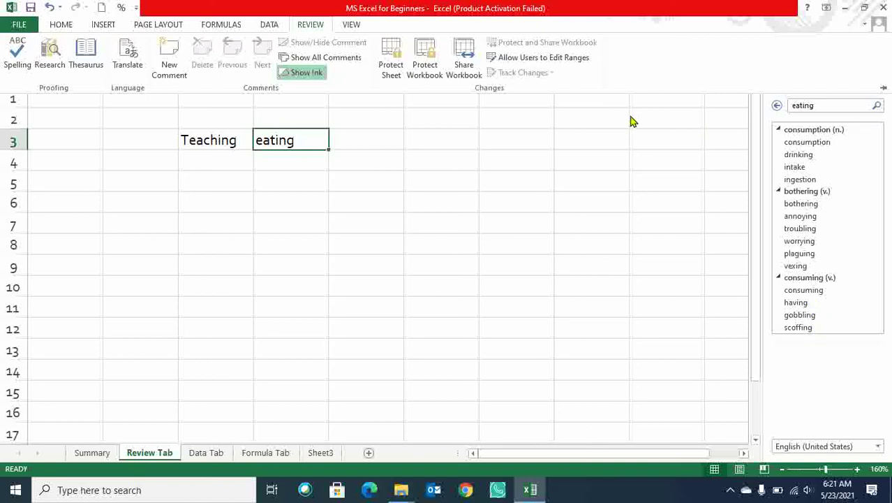
left_click(777, 105)
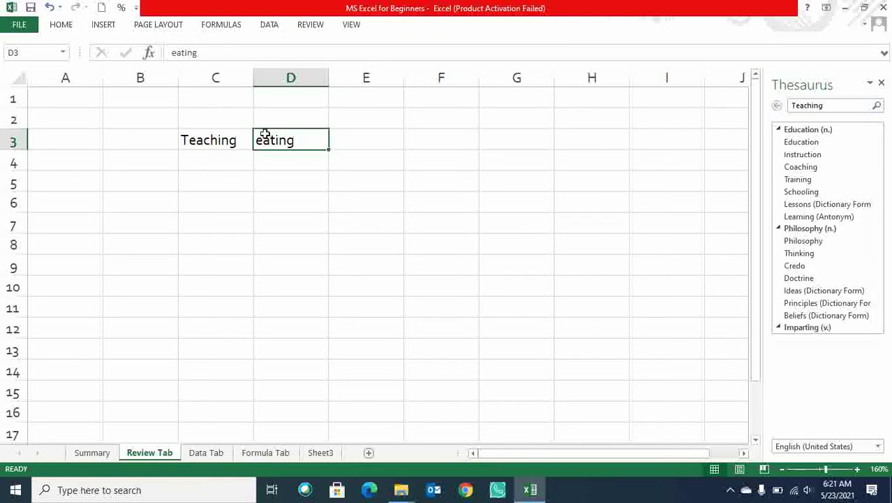
left_click_drag(201, 140, 283, 143)
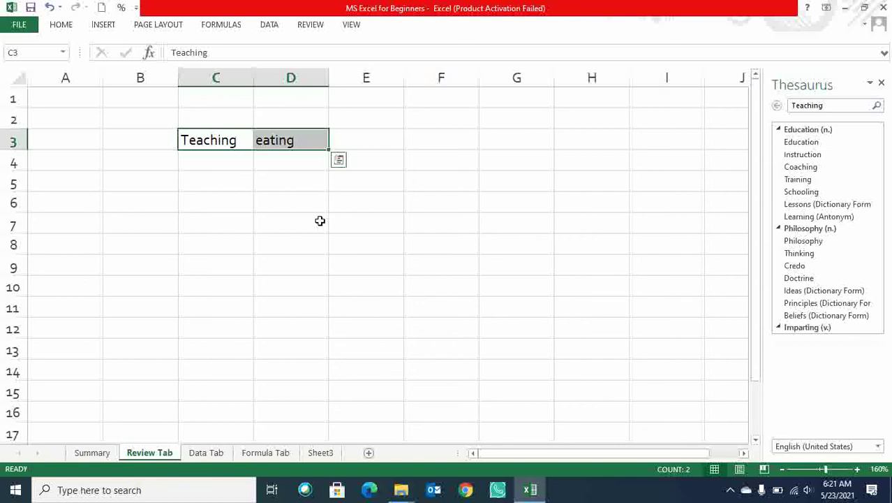
left_click(312, 26)
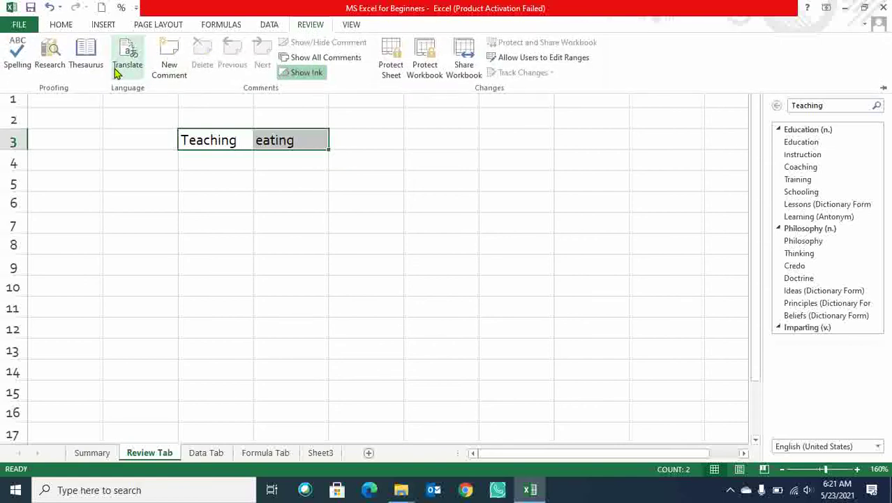
left_click(212, 161)
Replace the words in C3:D3 with 'I am from Kushwaha Academy' in C3.
left_click(230, 142)
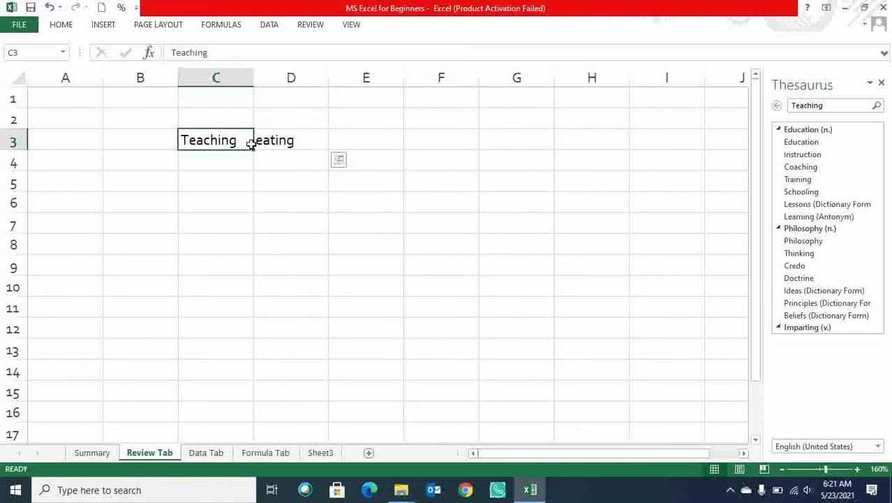
left_click_drag(251, 144, 256, 143)
key("Delete")
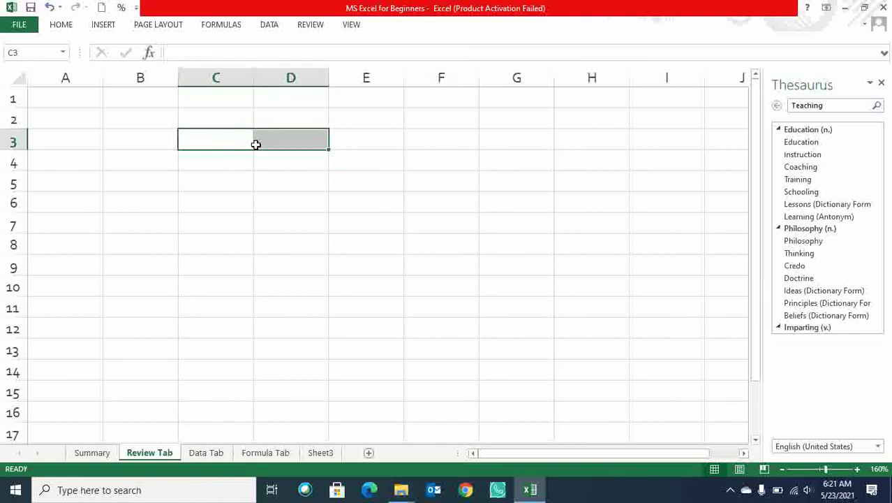
key("shift+Left")
type("I")
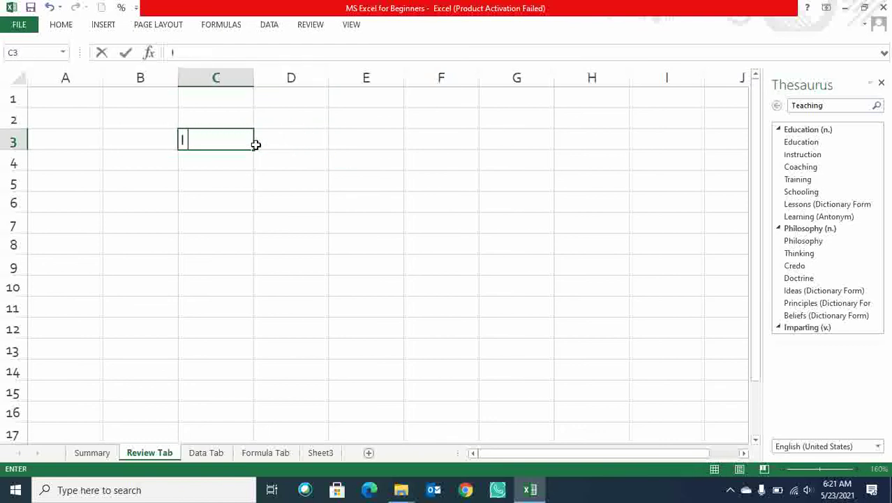
type(" am from ")
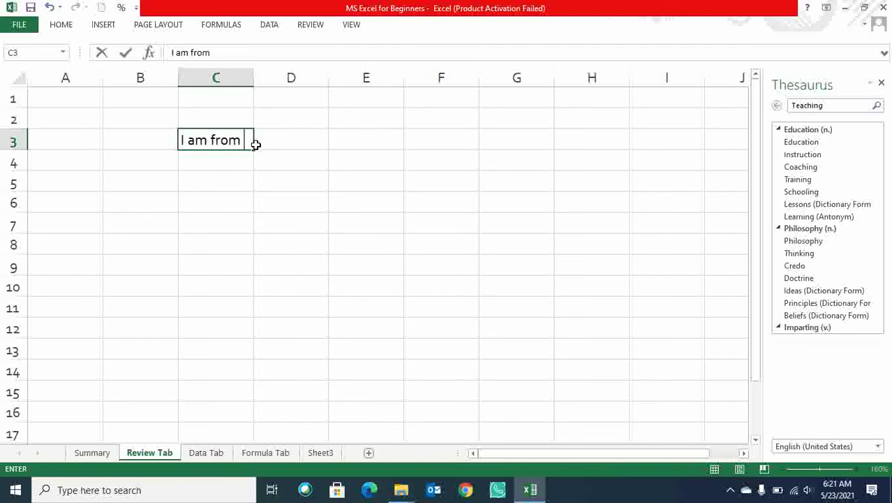
type("Kushwaha ")
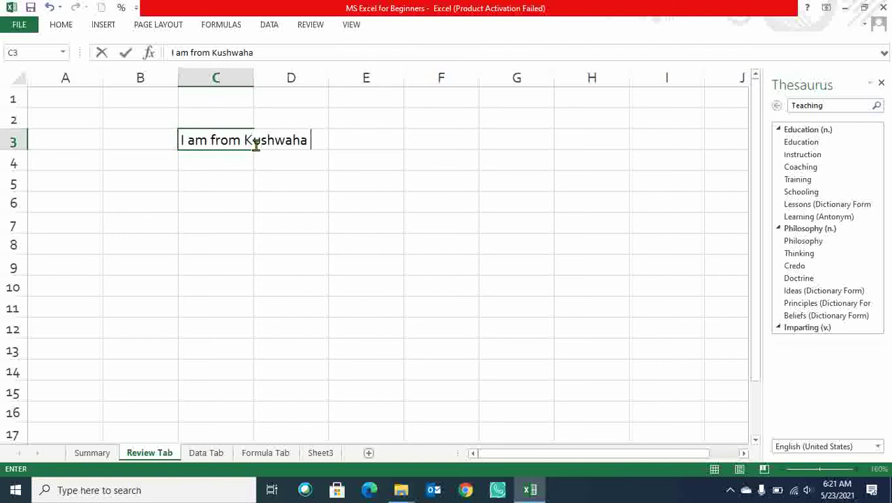
type("Academy")
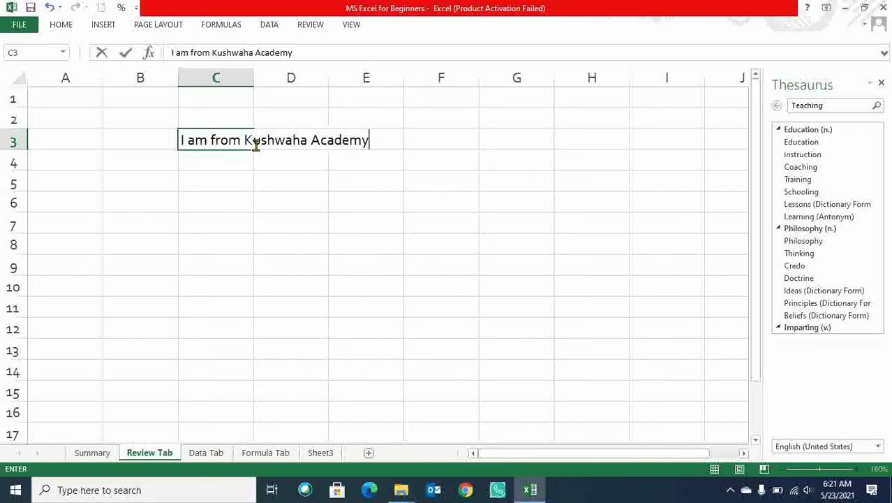
left_click_drag(362, 286, 363, 269)
Widen column C to fit the sentence and reselect C3.
left_click_drag(253, 74, 400, 74)
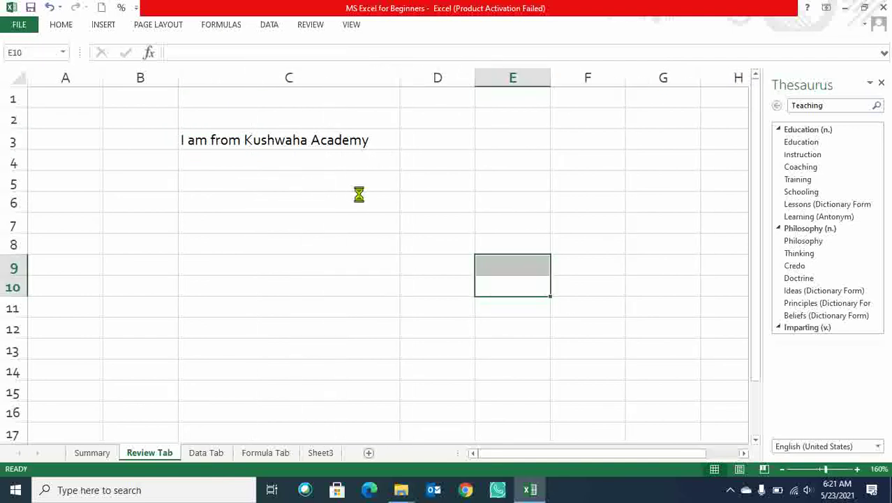
left_click(245, 141)
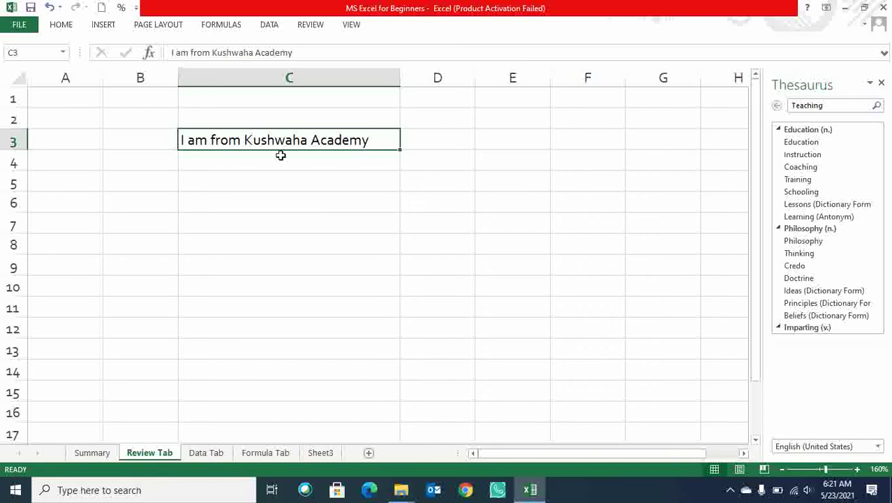
left_click(313, 25)
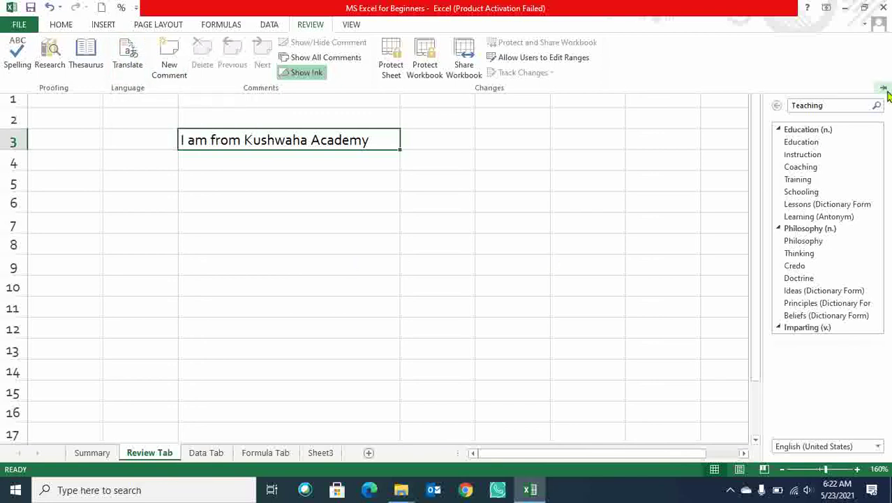
Close the Thesaurus pane.
left_click(549, 200)
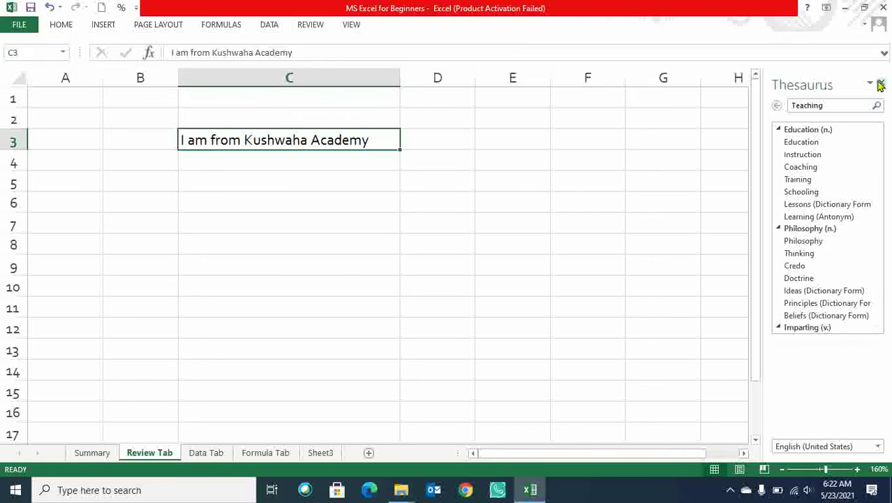
left_click(321, 26)
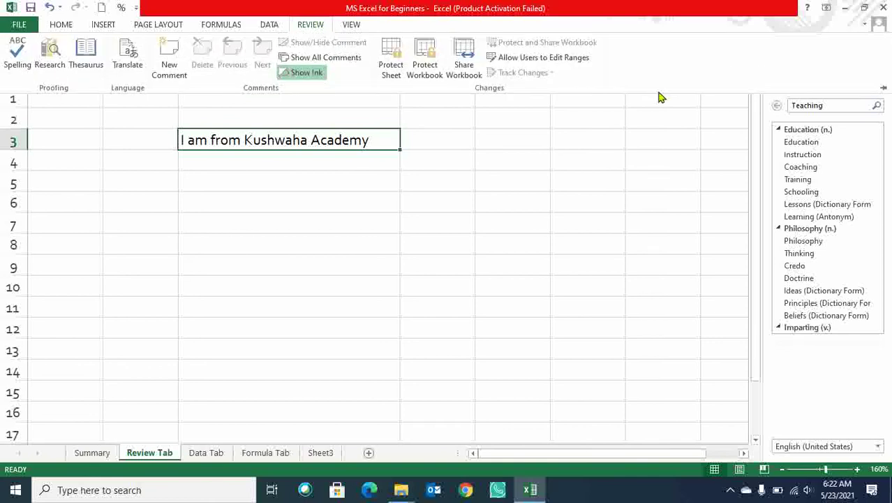
left_click(655, 152)
left_click(883, 79)
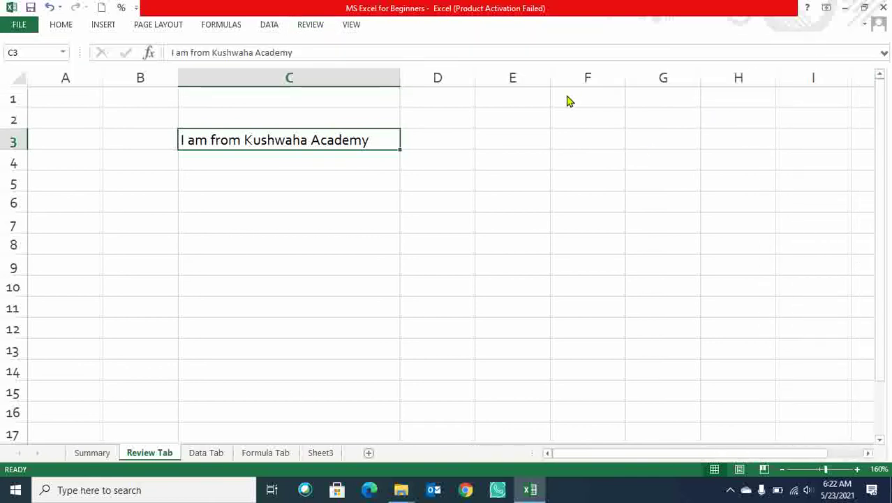
scroll(303, 75, "up", 3)
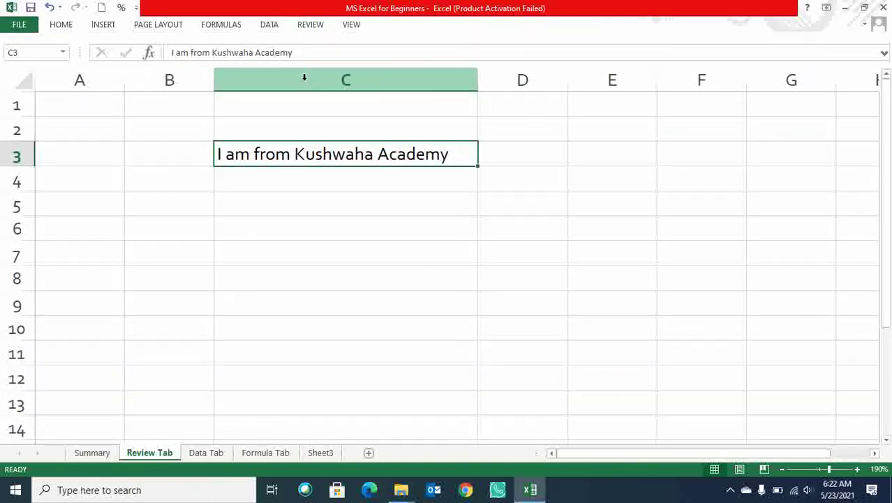
left_click(311, 28)
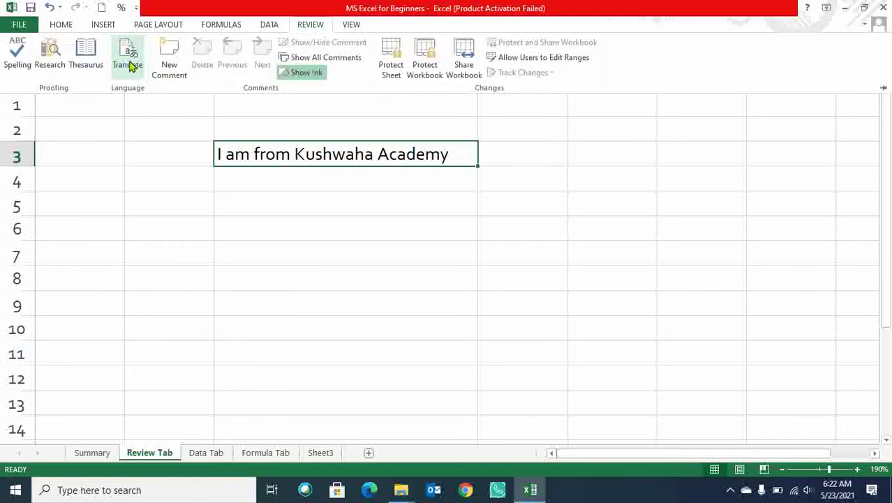
Translate the C3 sentence in the Research pane, trying Japanese and then Korean.
left_click(126, 65)
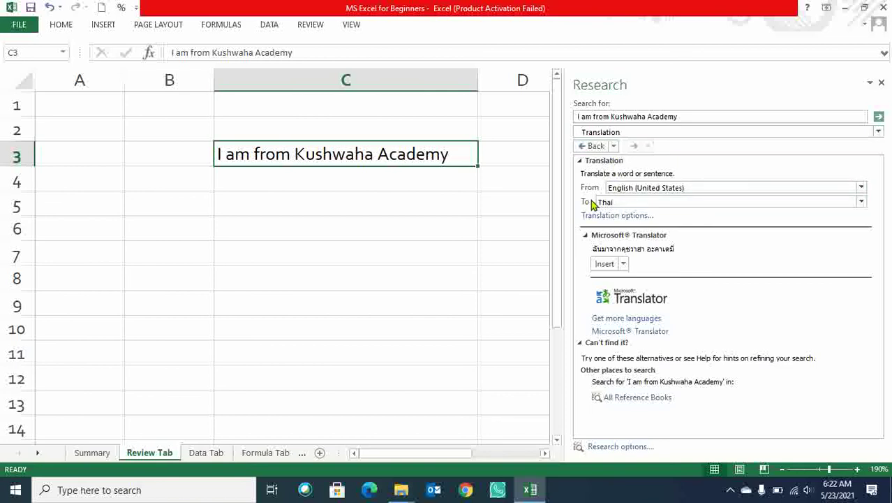
left_click(862, 202)
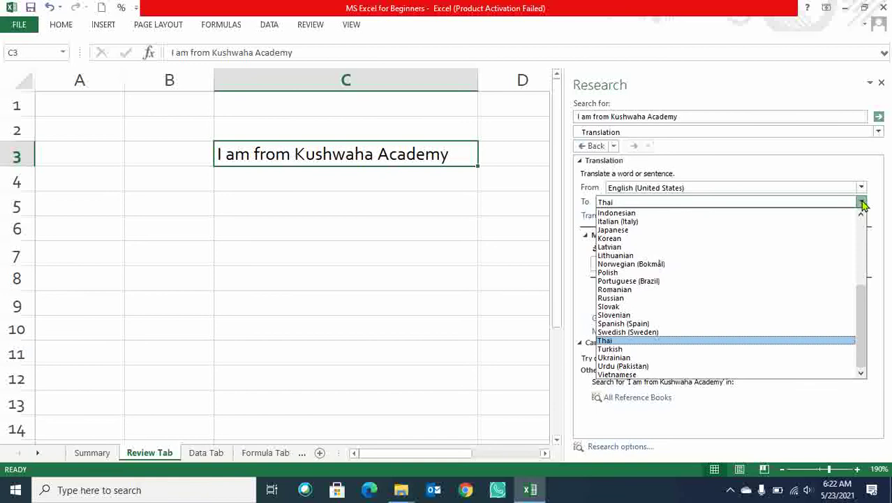
left_click(648, 233)
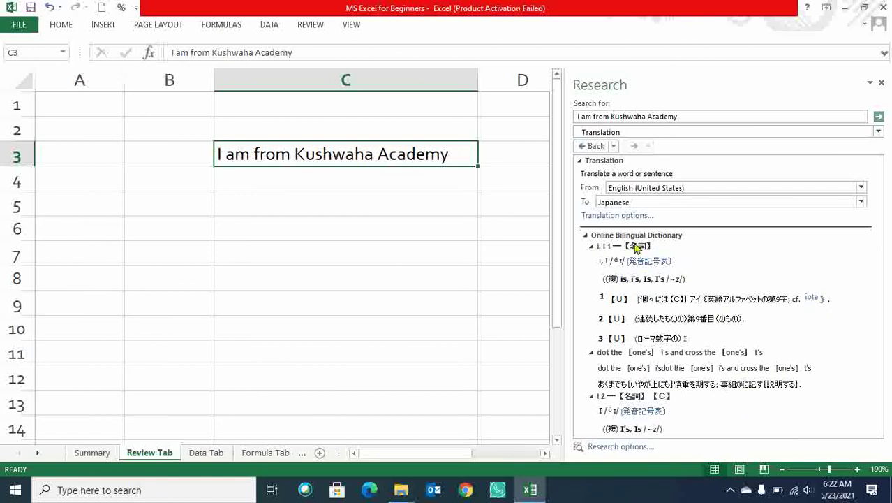
left_click(861, 203)
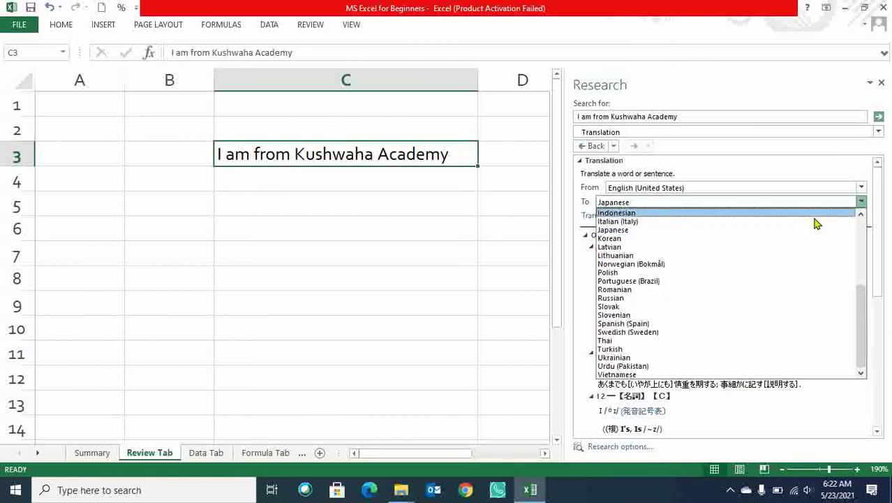
left_click(737, 240)
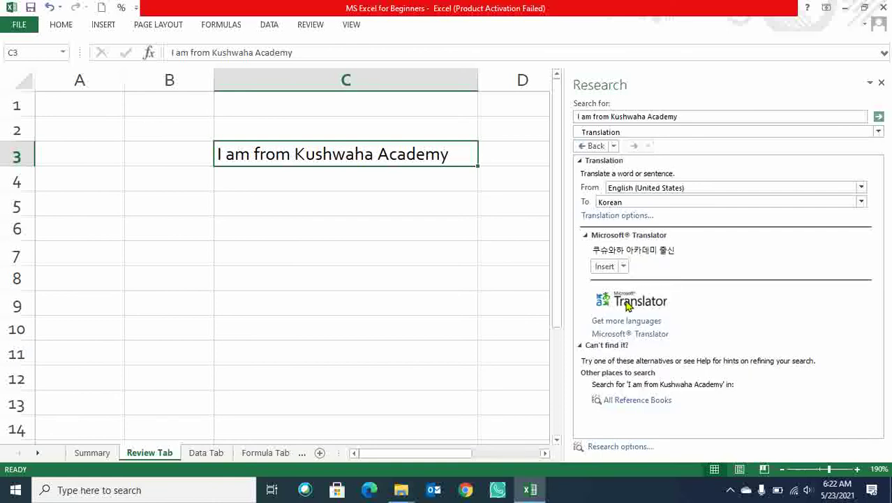
Switch the translation to Hindi and copy the Hindi result.
left_click(861, 202)
scroll(774, 246, "up", 2)
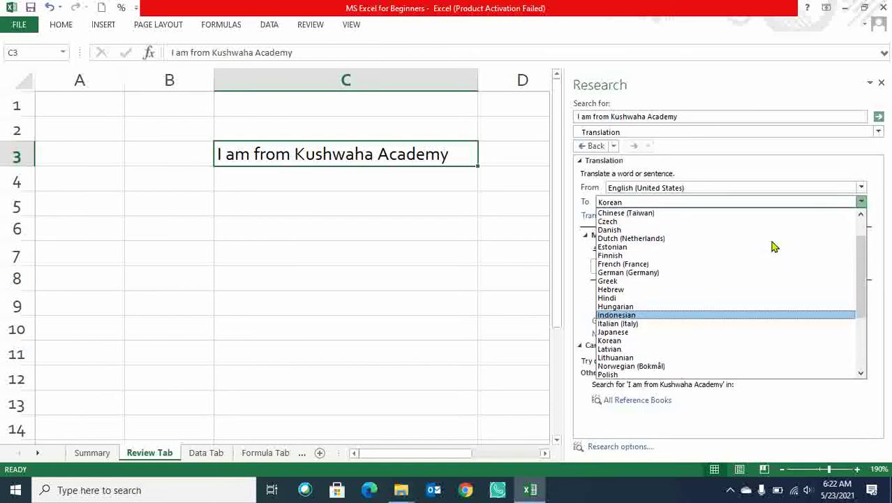
left_click(699, 306)
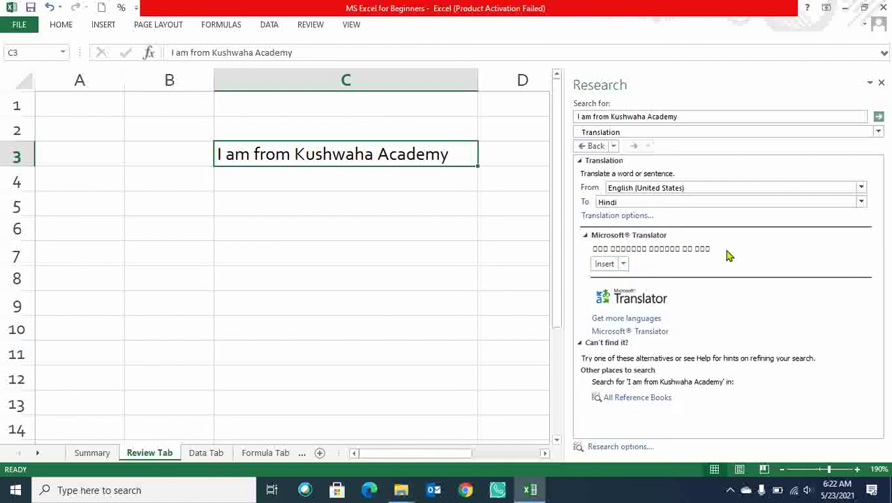
left_click(622, 264)
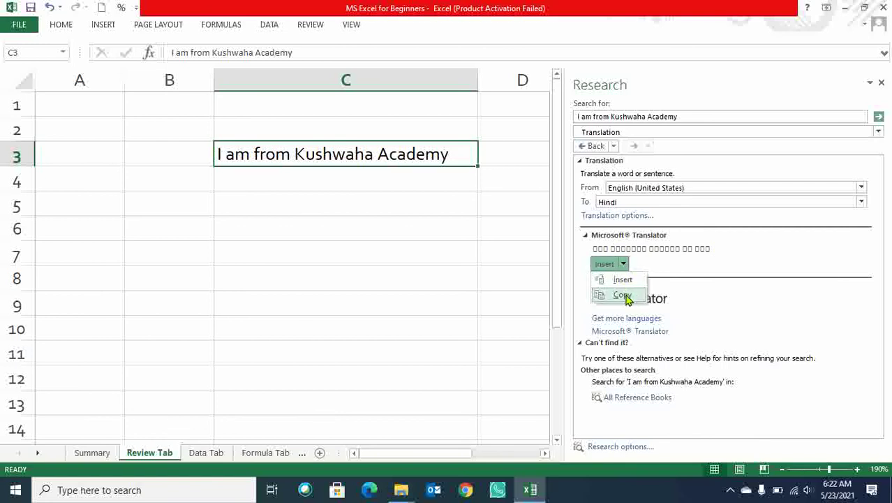
left_click(624, 296)
Paste the Hindi translation into C5 as Text via Paste Special.
left_click(288, 210)
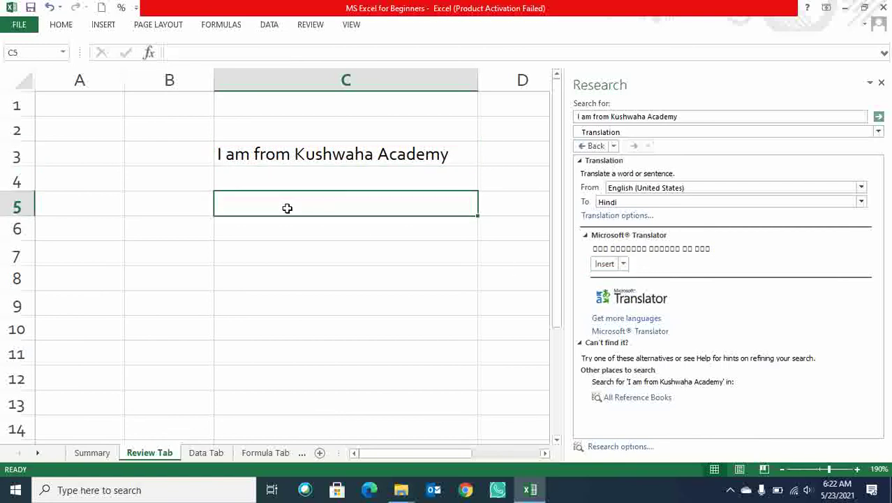
right_click(288, 209)
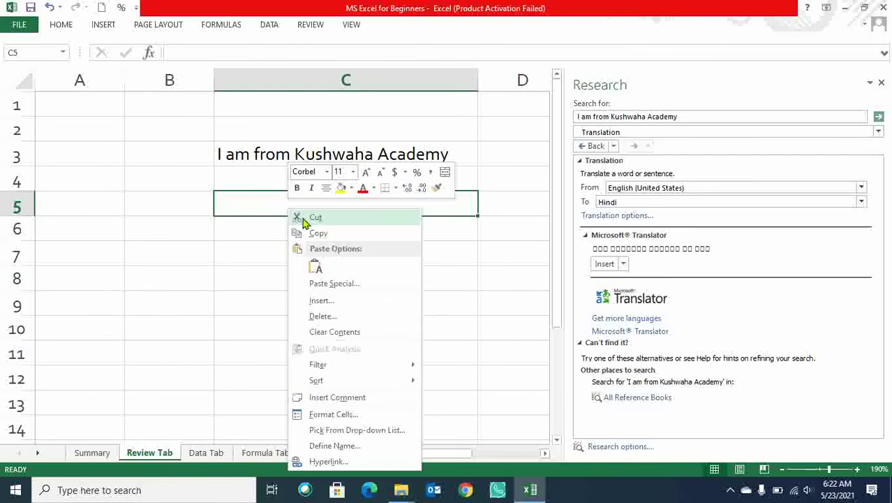
left_click(342, 285)
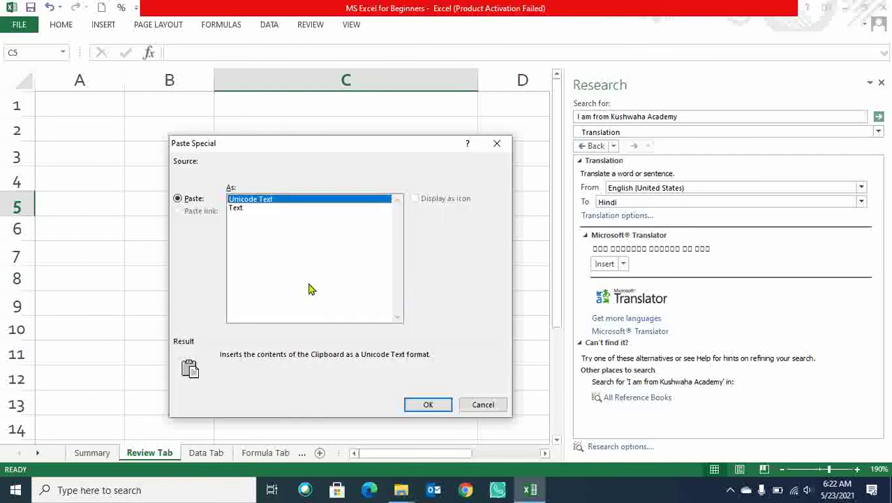
left_click(237, 209)
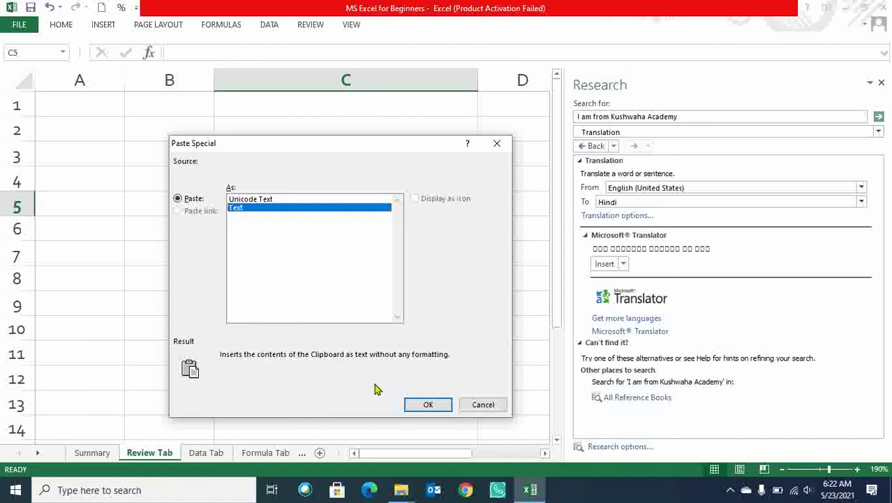
left_click(428, 406)
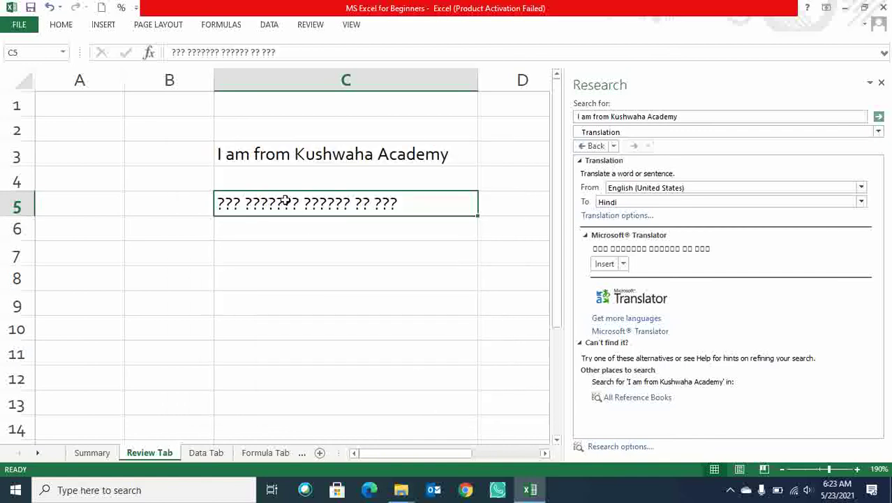
Delete the garbled pasted text from C5 and move to C10.
left_click_drag(285, 52, 136, 31)
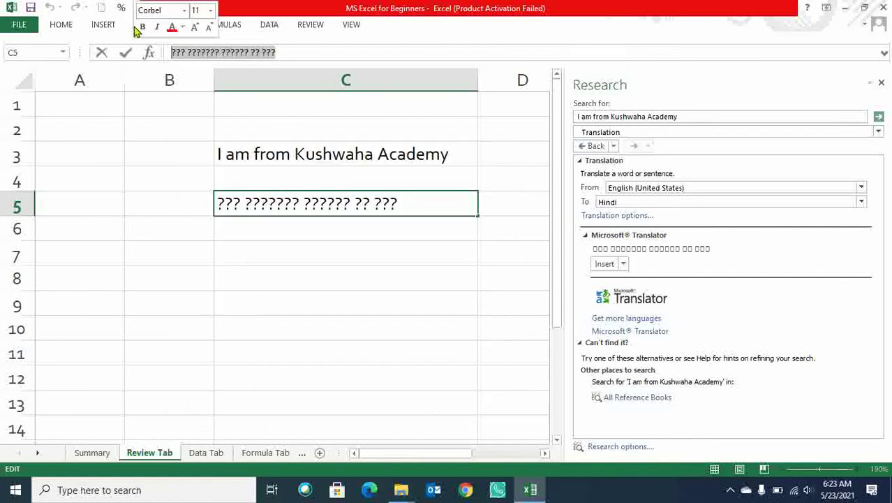
key("BackSpace")
left_click(369, 320)
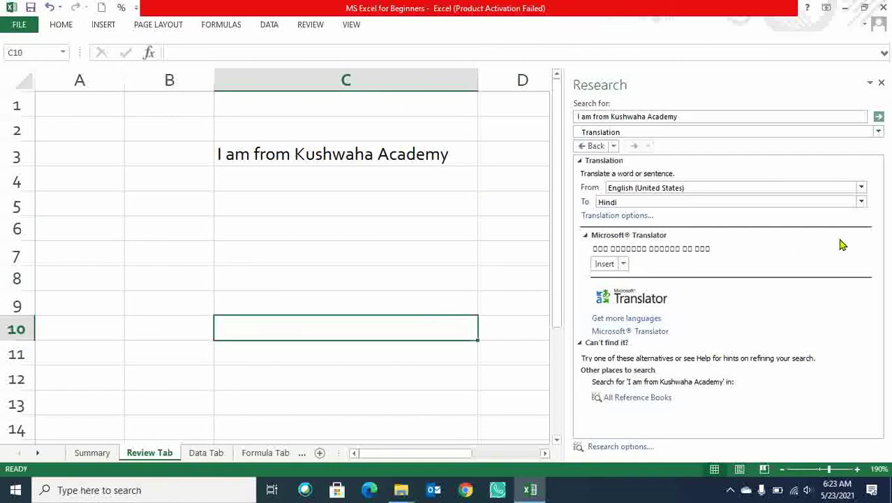
Retranslate the phrase into Italian, then German, and close the Research pane.
left_click(862, 206)
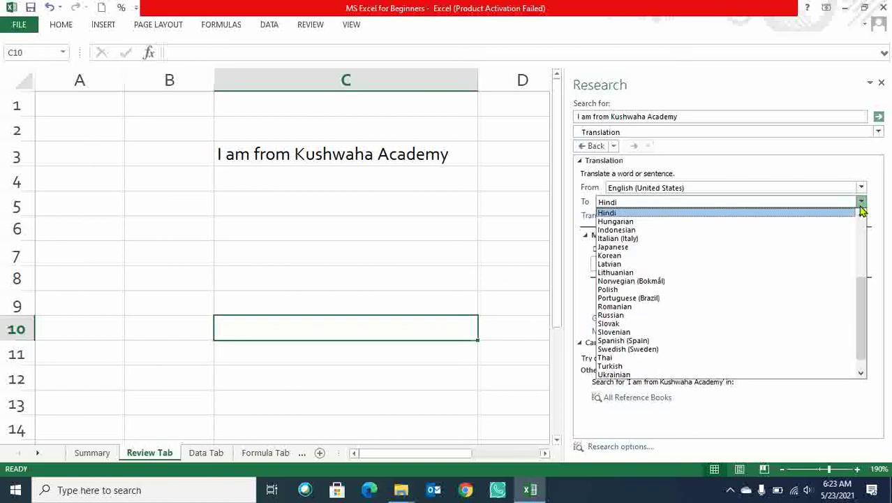
left_click(793, 239)
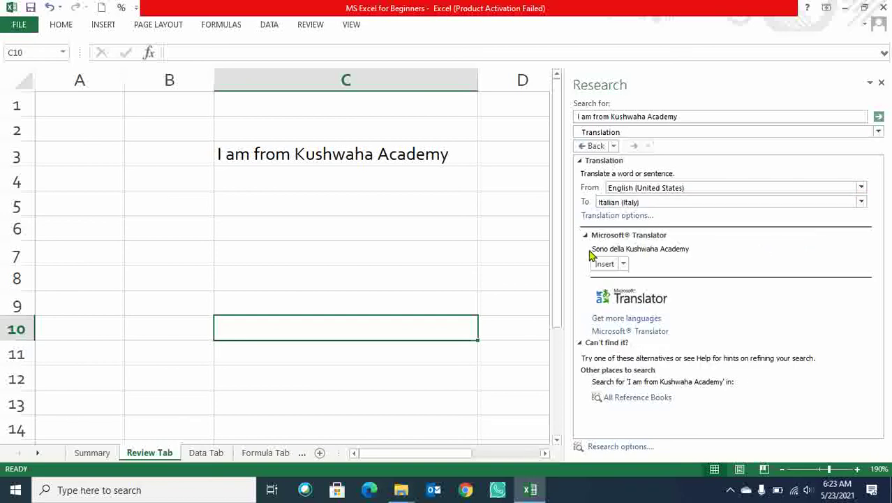
left_click(862, 204)
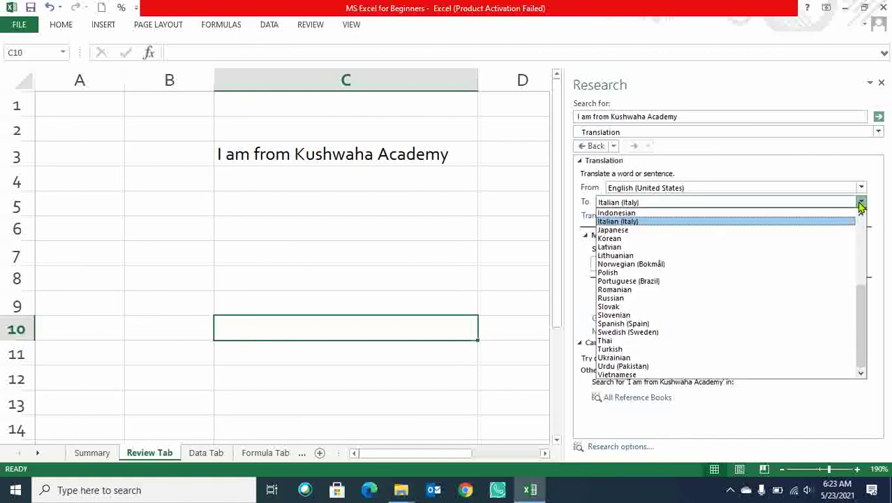
scroll(862, 207, "up", 2)
left_click(861, 204)
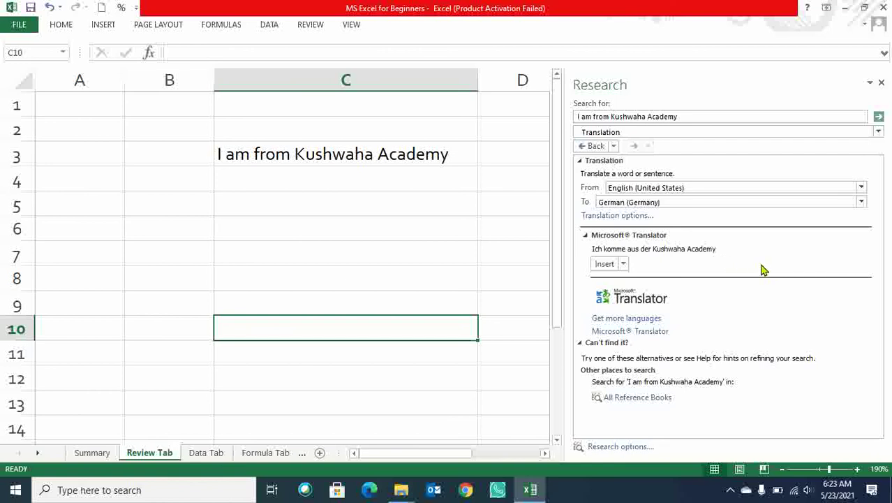
left_click(344, 212)
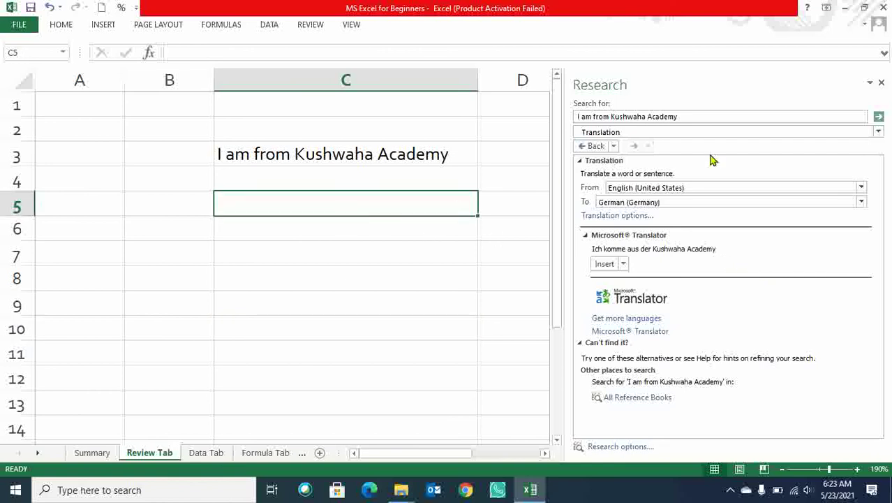
left_click(881, 82)
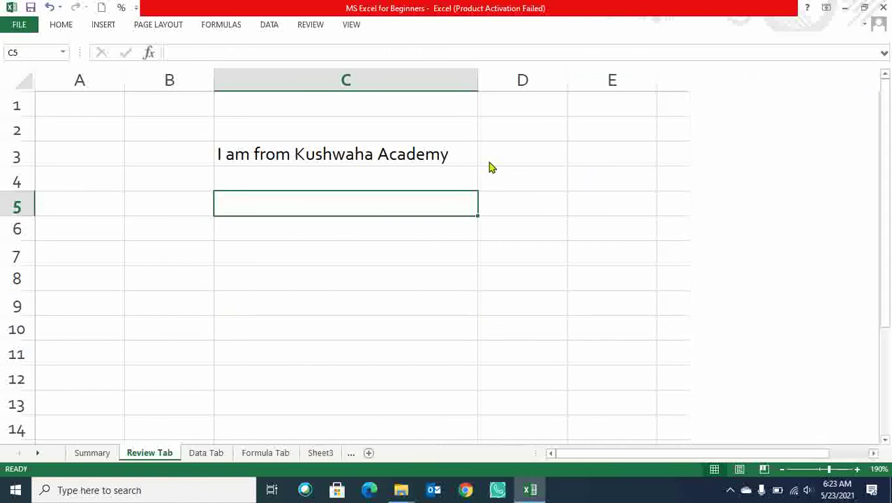
Edit C3 to replace Academy with Education, correcting the 'Educatuio' typo.
left_click(361, 155)
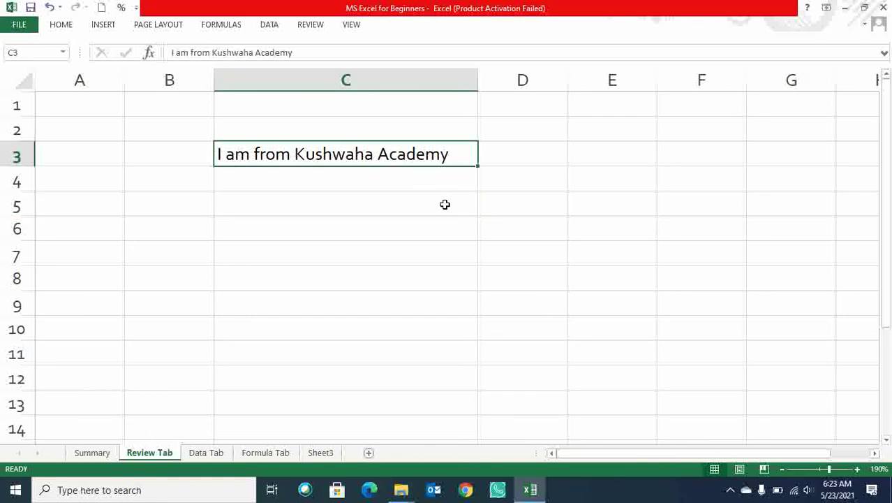
left_click(316, 26)
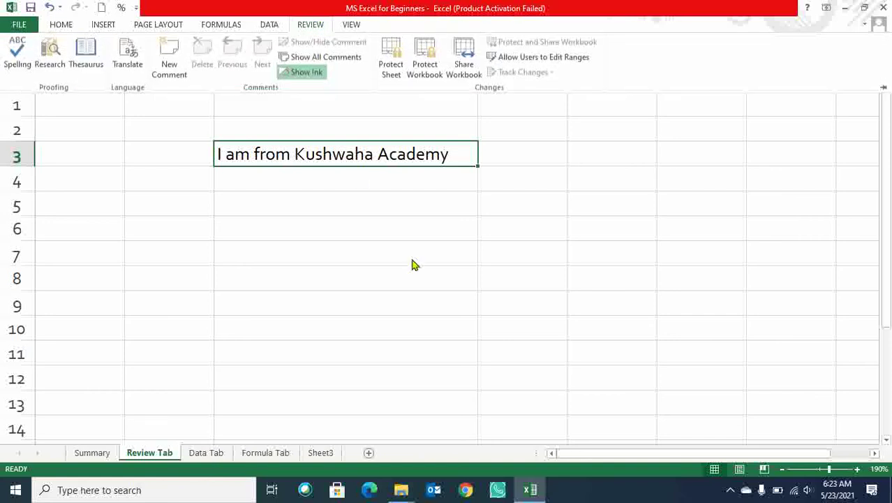
left_click(313, 161)
double_click(318, 159)
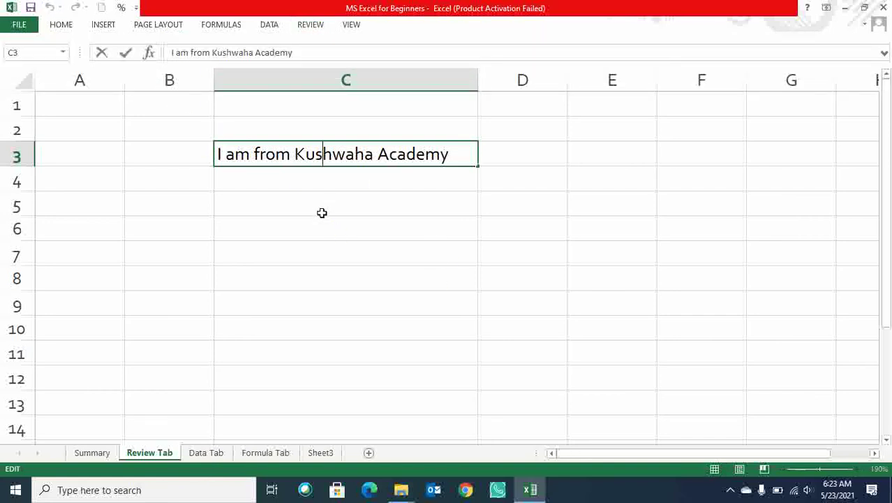
left_click_drag(297, 156, 375, 154)
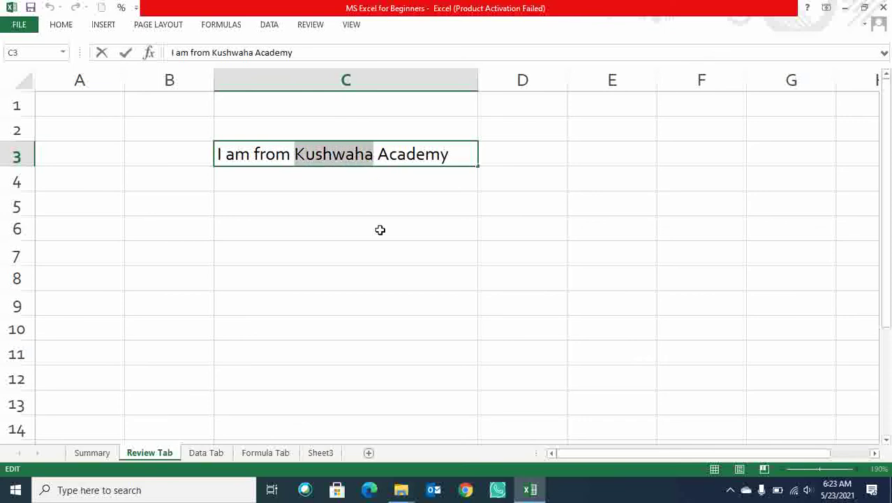
key("Right")
key("BackSpace")
key("BackSpace")
key("BackSpace")
key("BackSpace")
key("BackSpace")
key("BackSpace")
key("BackSpace")
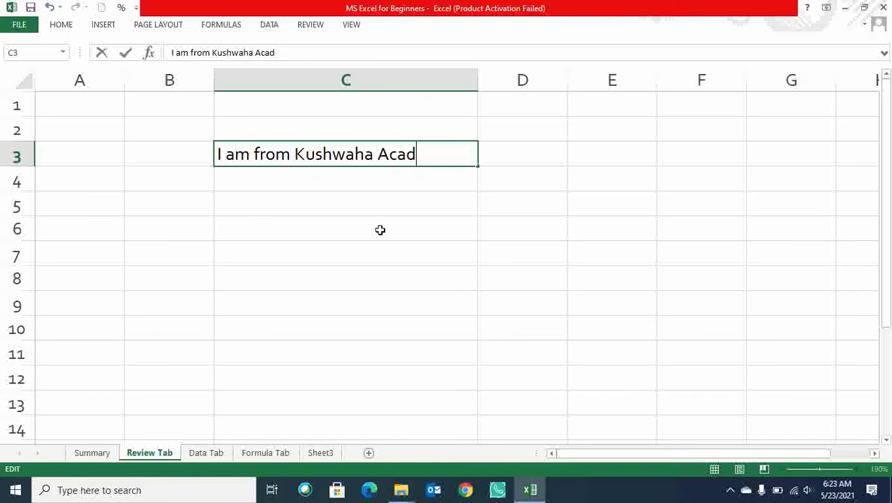
type("Educatuion")
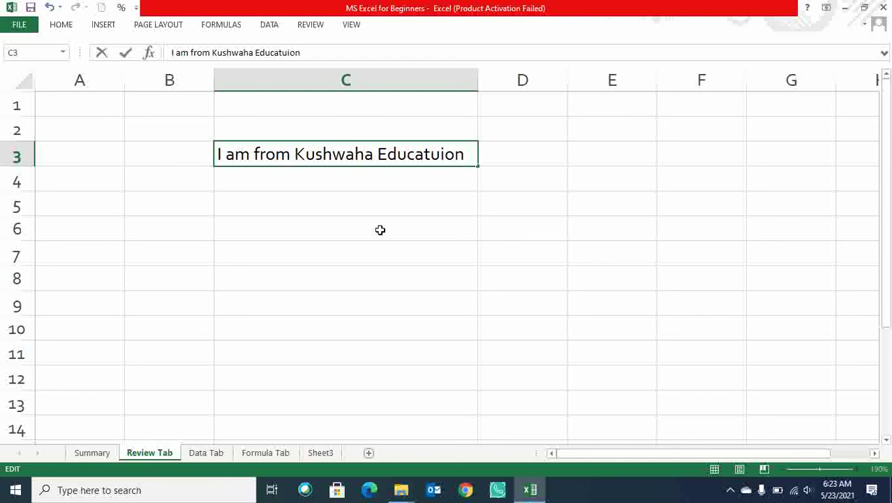
key("BackSpace")
key("BackSpace")
key("BackSpace")
key("BackSpace")
type("ion")
left_click(379, 230)
Add the comment 'Academy converted into education 23/5/2021' to cell C3.
right_click(328, 155)
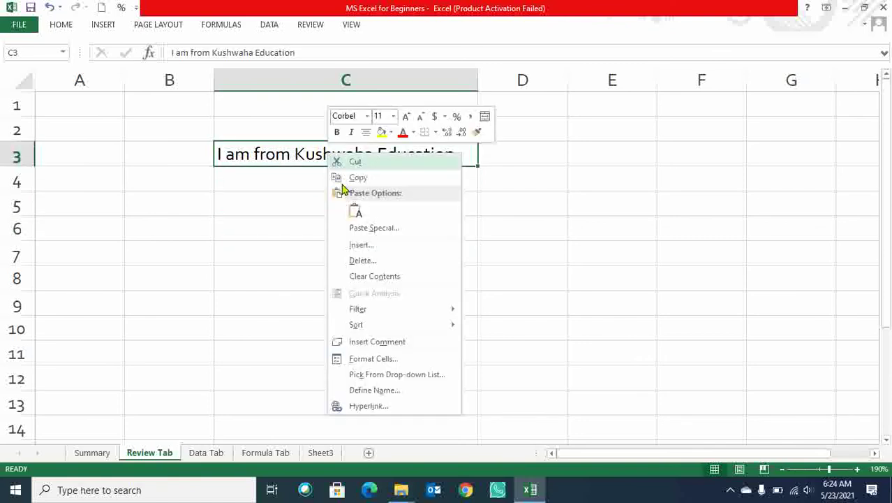
left_click(261, 156)
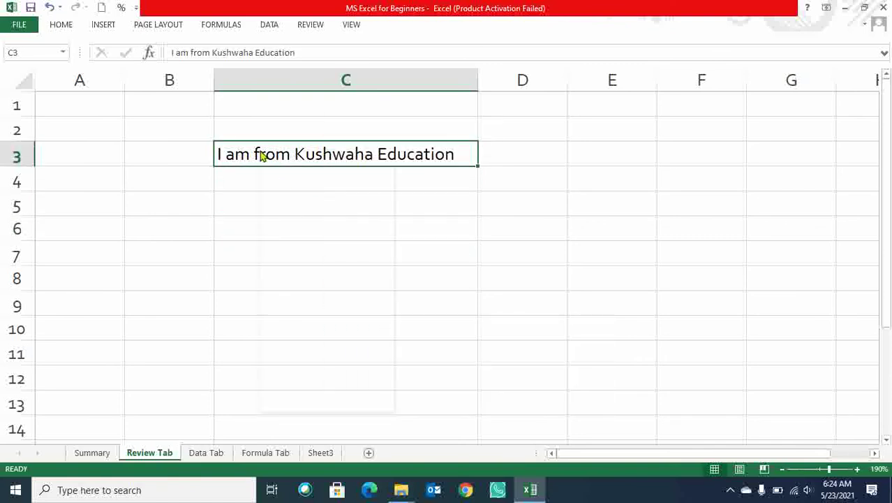
right_click(262, 157)
left_click(312, 340)
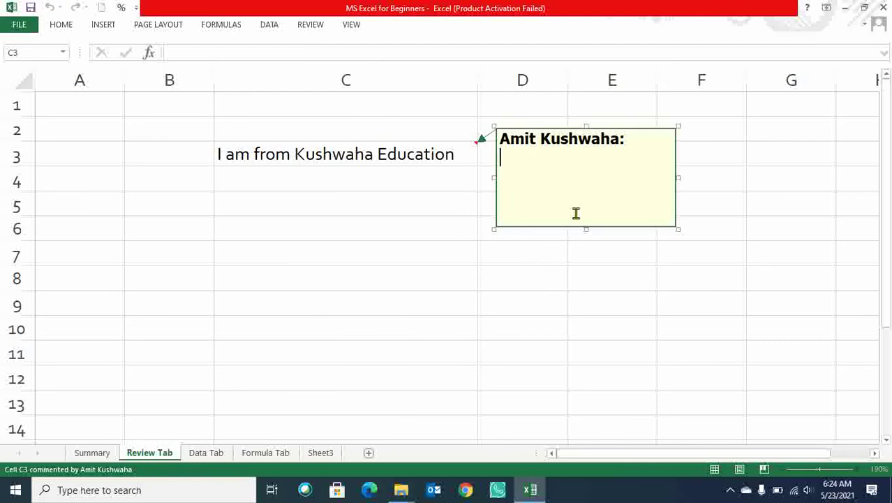
type("Academy")
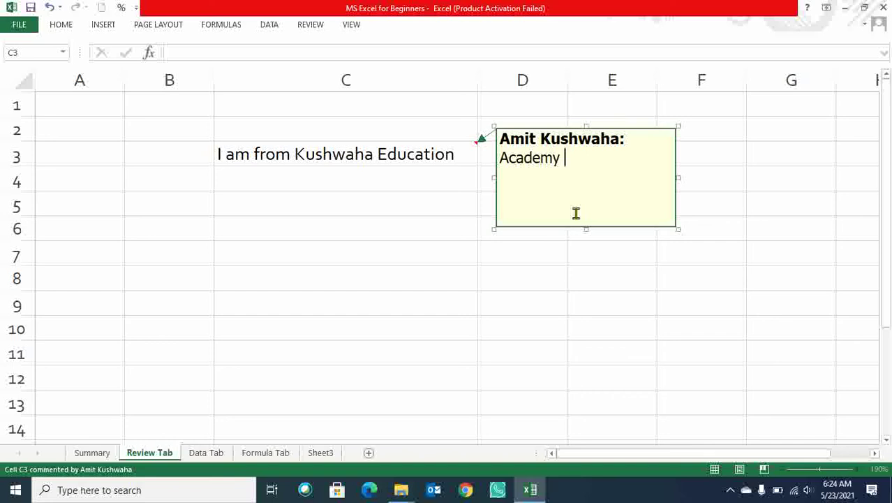
type(" converted")
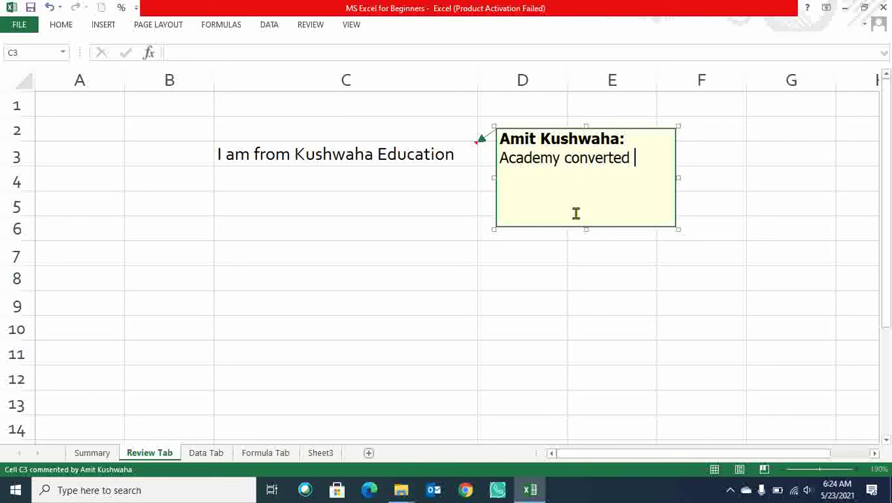
type(" into")
type(" tr")
key("BackSpace")
key("BackSpace")
type("education ")
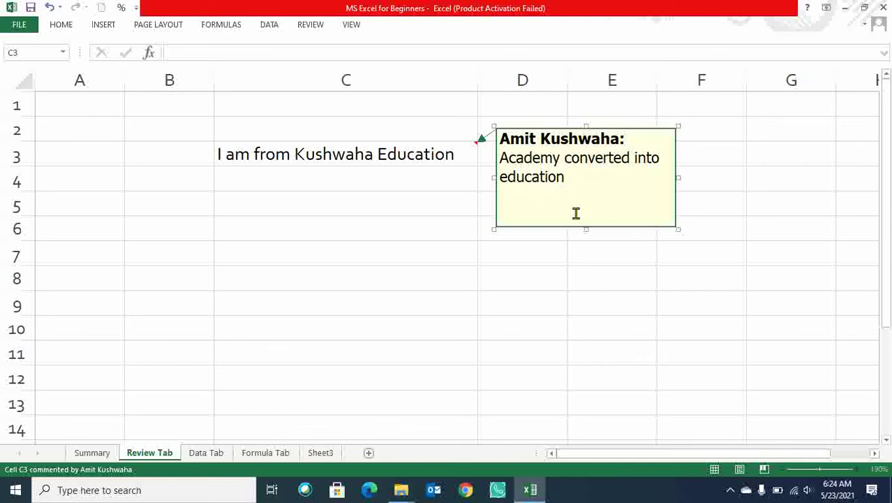
type("23/5/2021")
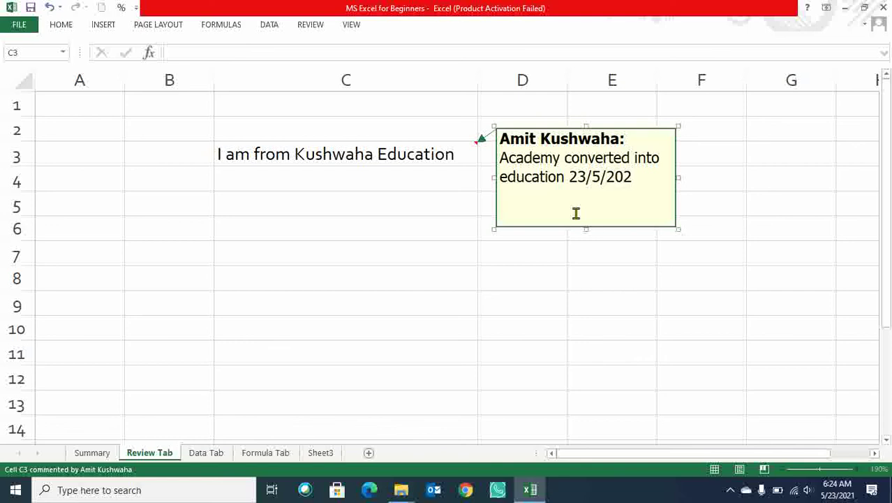
left_click(563, 319)
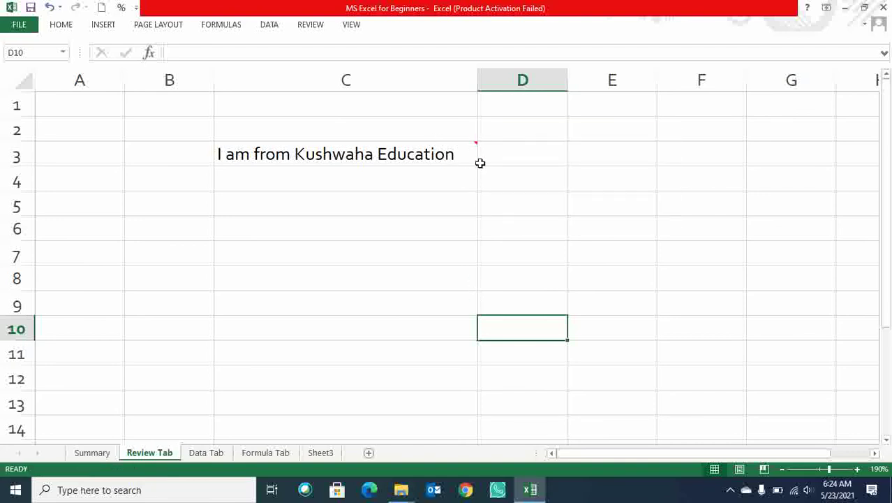
scroll(513, 203, "up", 3)
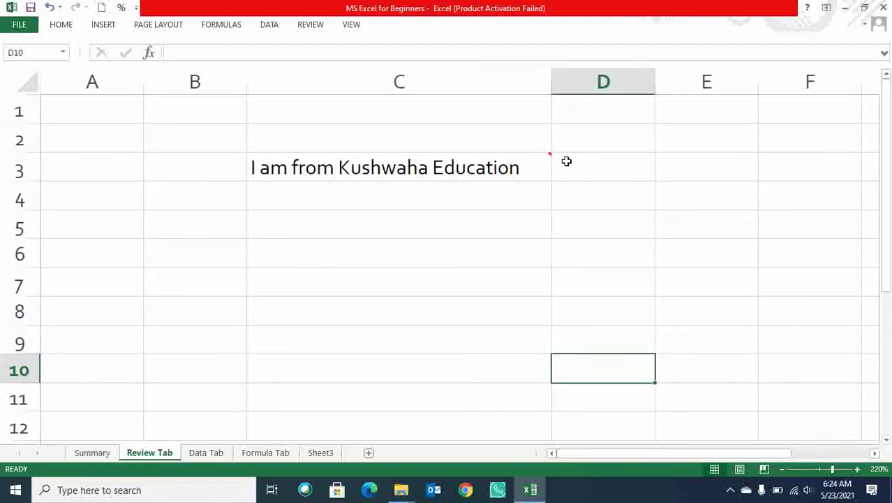
mouse_move(550, 154)
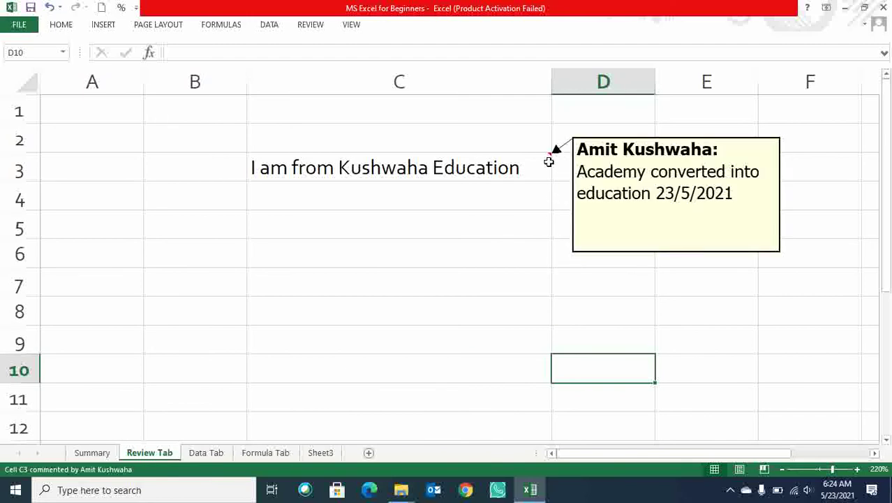
left_click(430, 220)
left_click(420, 168)
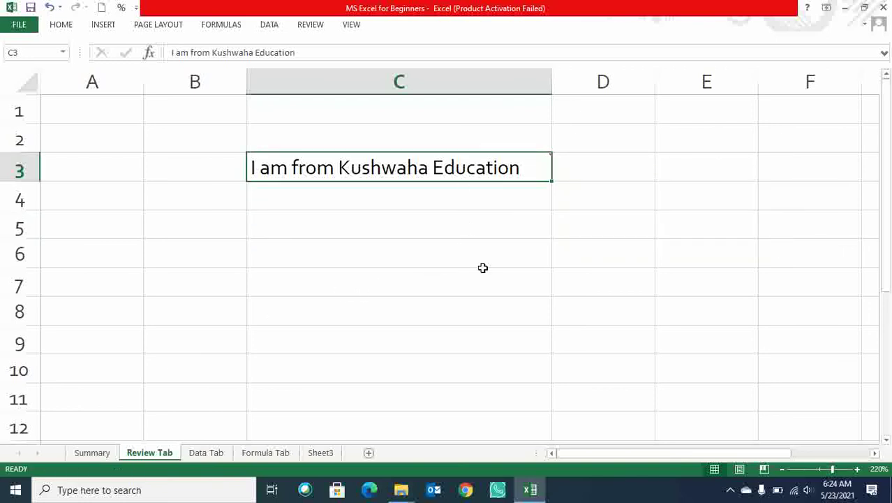
left_click(637, 199)
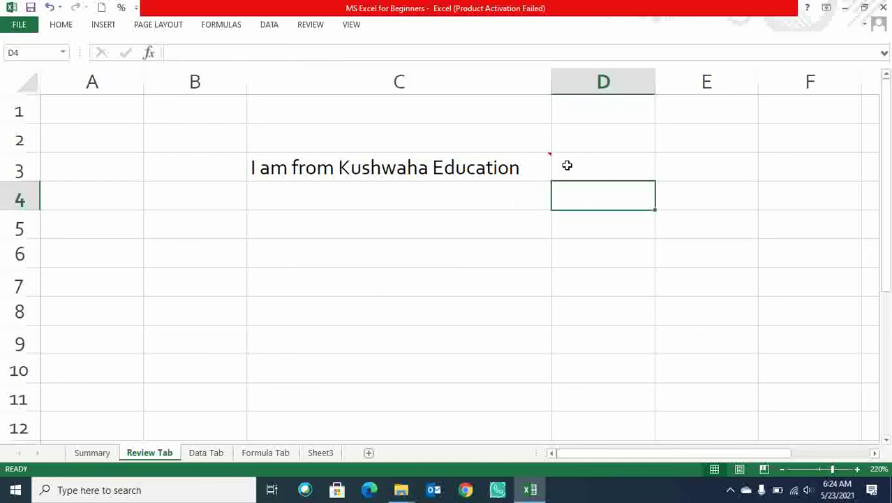
mouse_move(549, 173)
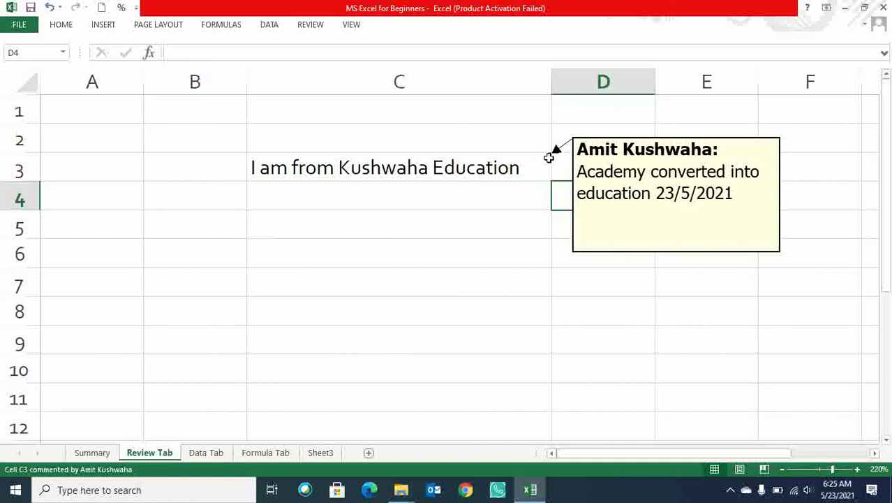
left_click(514, 168)
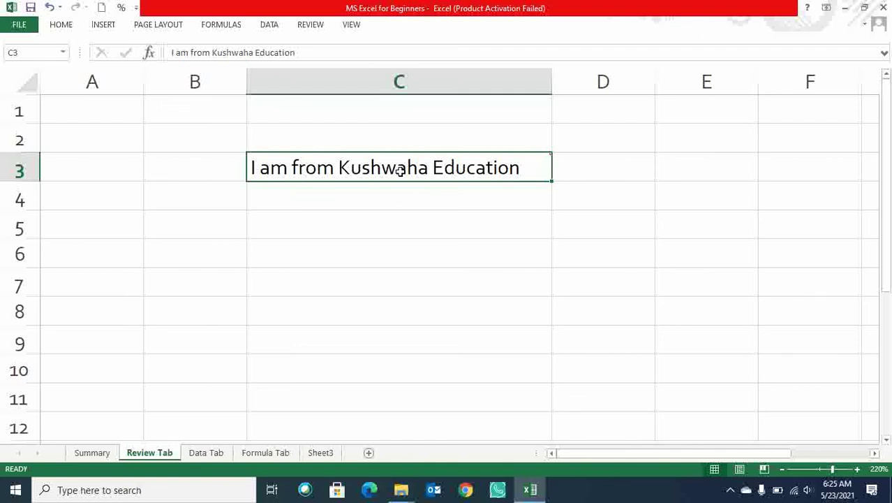
Open C3's comment for editing from the Review ribbon, then finish editing it.
left_click(314, 26)
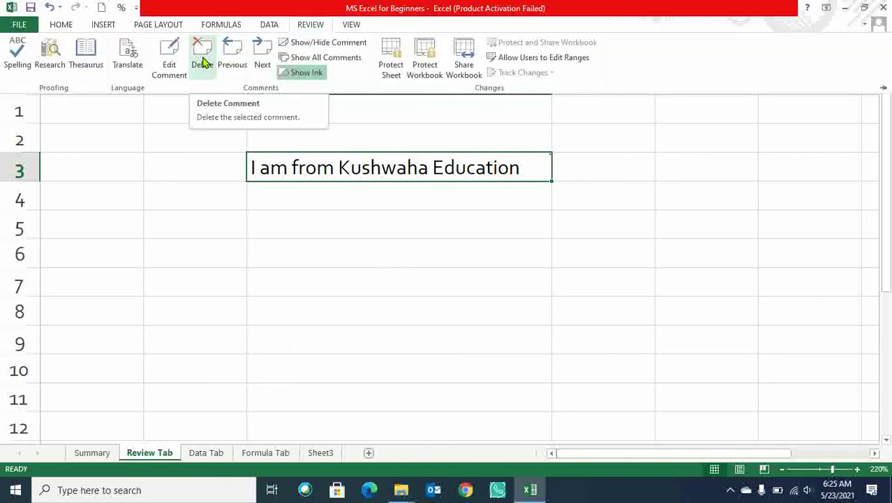
mouse_move(371, 176)
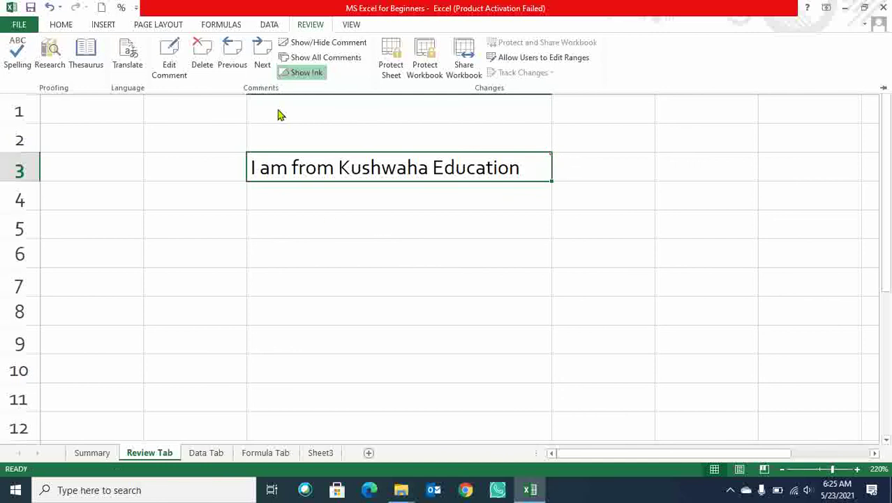
left_click(171, 64)
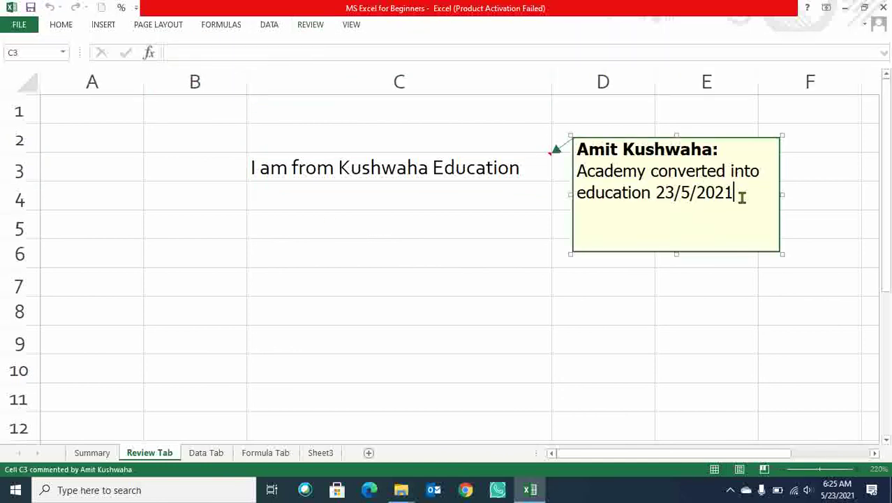
left_click(699, 315)
Delete the comment from cell C3 with Review > Delete.
left_click(454, 168)
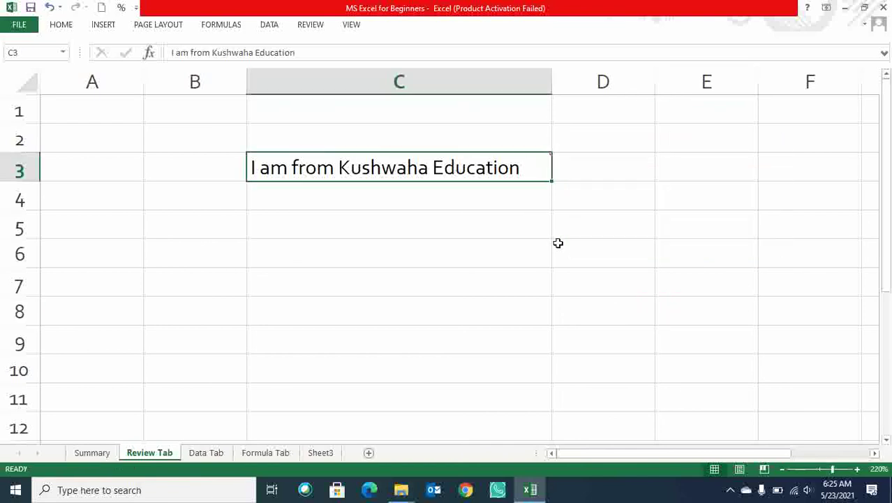
left_click(304, 29)
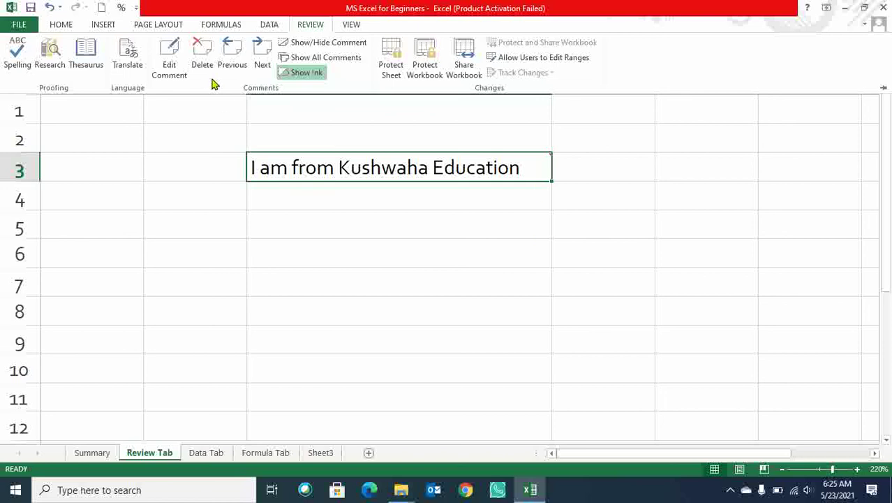
left_click(204, 56)
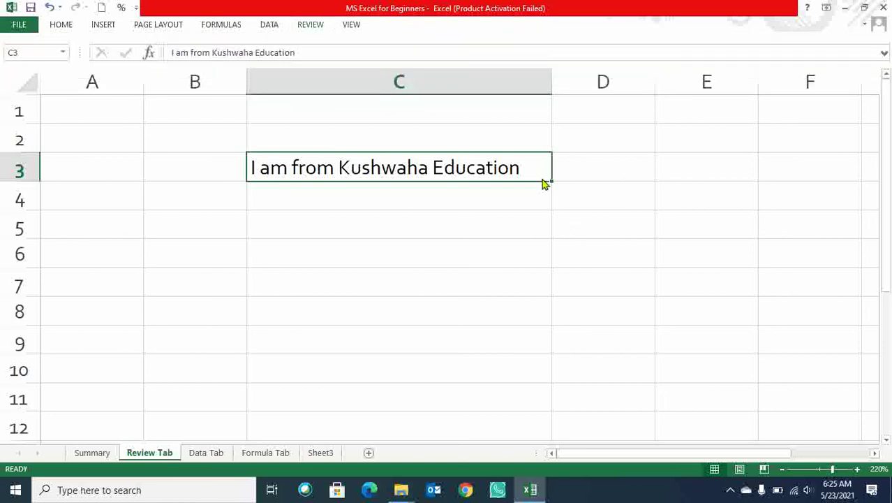
left_click(505, 241)
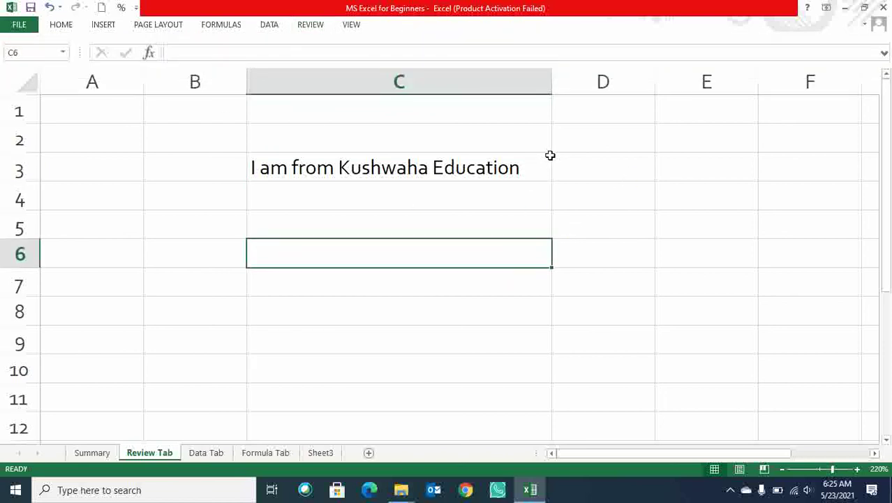
left_click(479, 165)
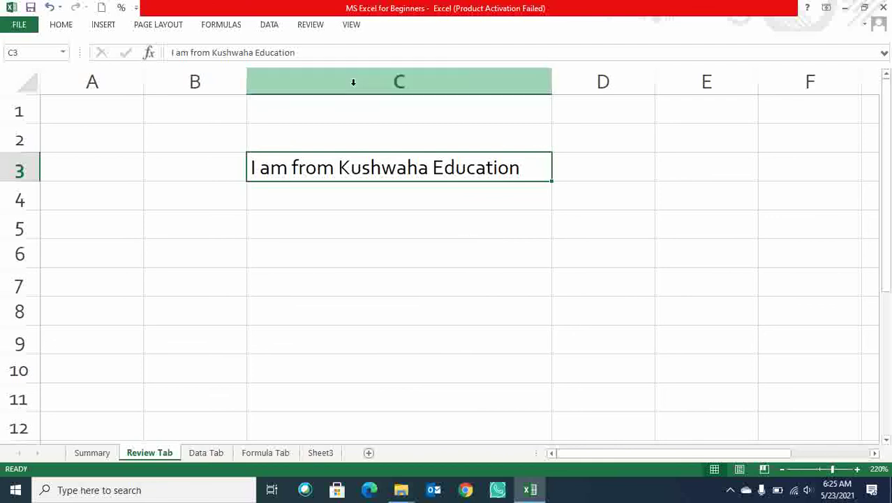
left_click(319, 26)
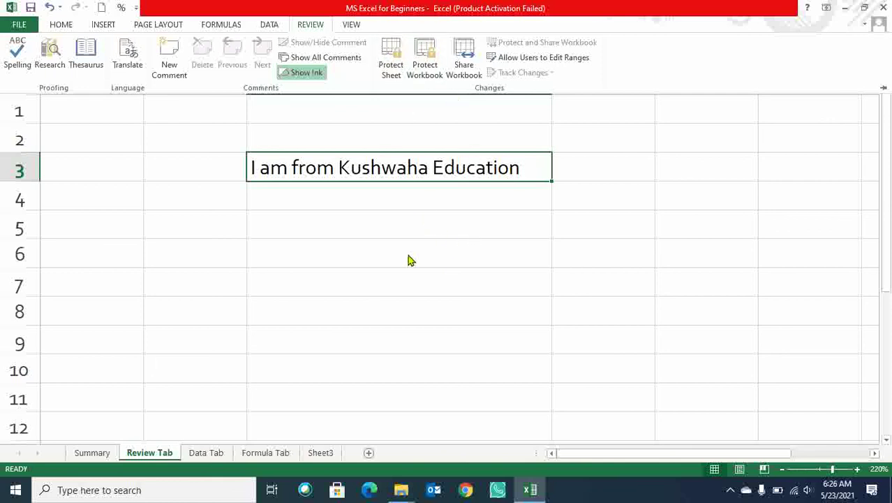
In Protect Sheet, allow formatting cells, columns and rows and inserting columns and rows.
left_click(391, 67)
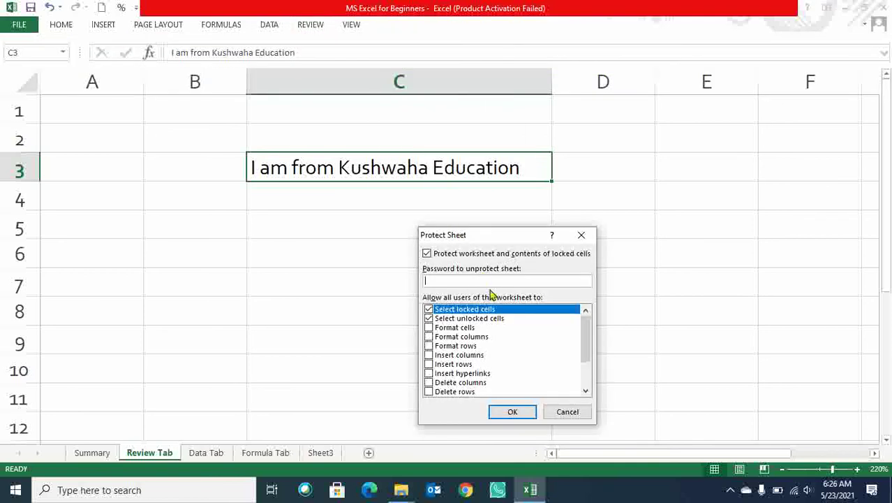
left_click_drag(518, 236, 644, 95)
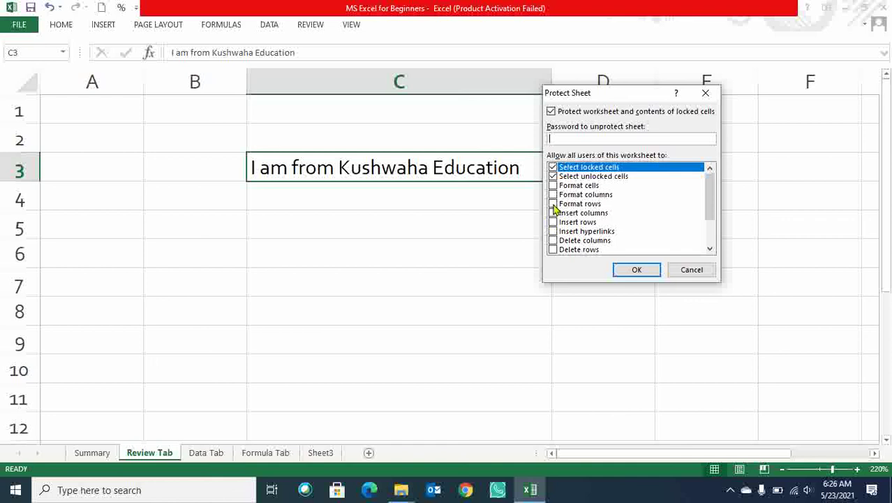
scroll(588, 228, "down", 2)
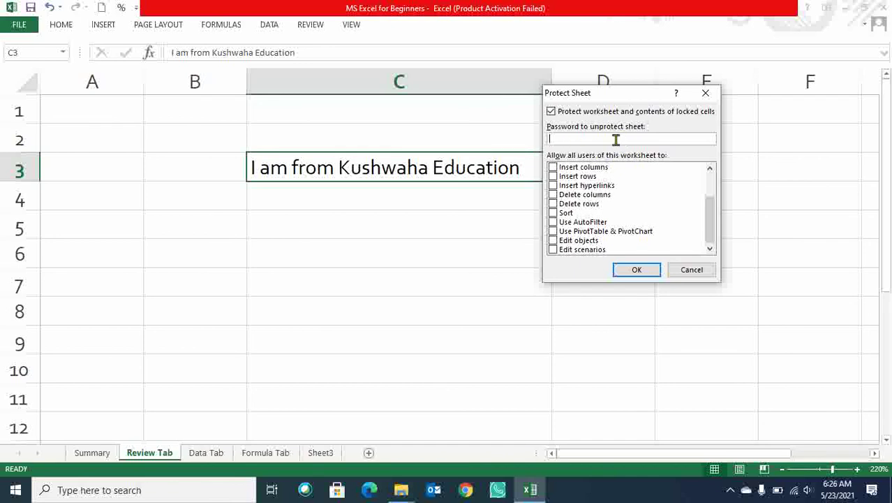
scroll(609, 209, "up", 2)
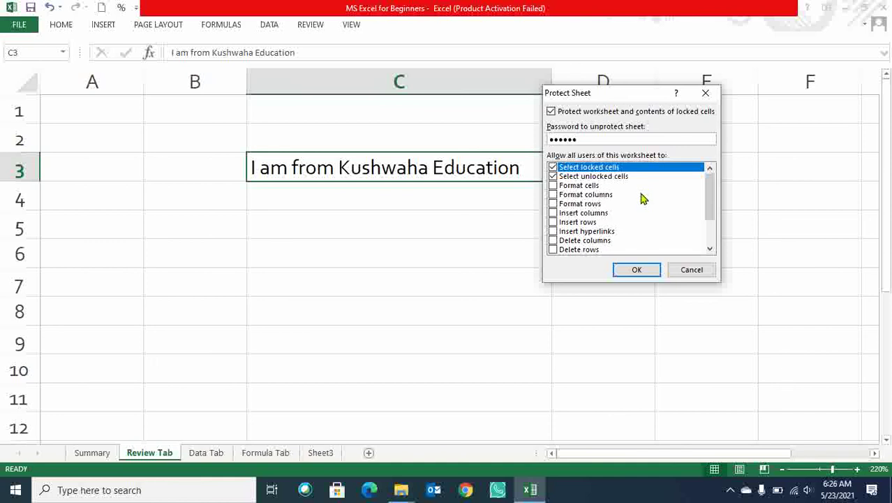
left_click(553, 185)
left_click(553, 194)
left_click(553, 203)
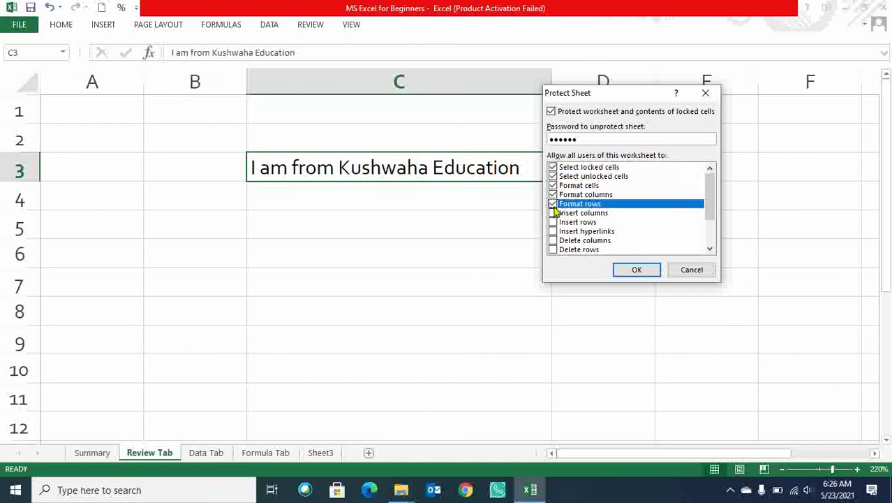
left_click(553, 212)
left_click(553, 221)
Also allow hyperlinks, deletions, sort, AutoFilter, PivotTables, objects and scenarios, then confirm the password.
scroll(647, 206, "down", 1)
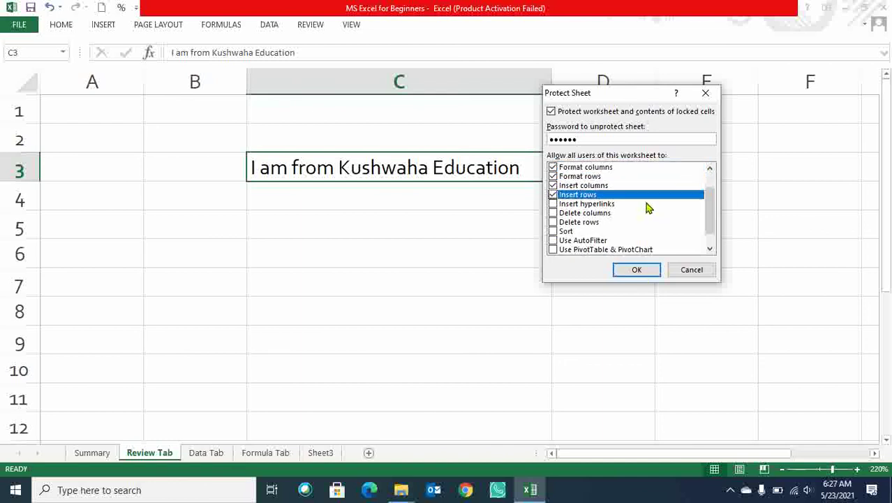
scroll(646, 208, "down", 1)
left_click(553, 186)
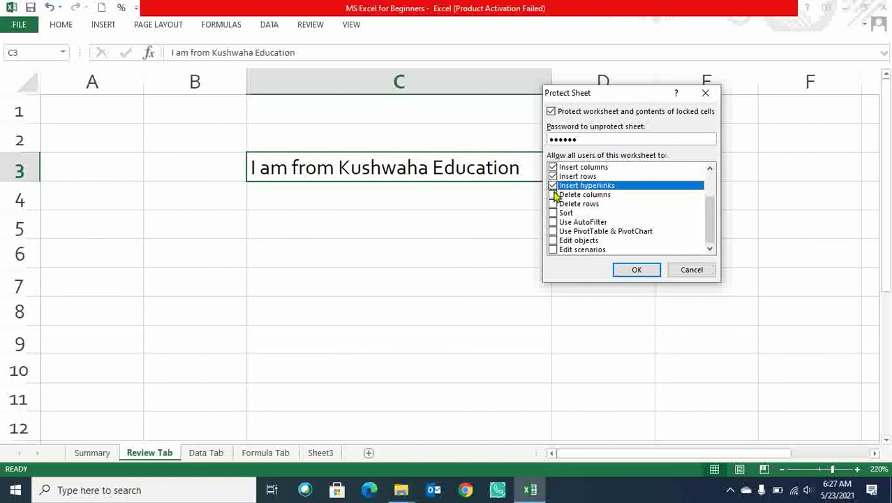
left_click(553, 194)
left_click(553, 203)
left_click(553, 212)
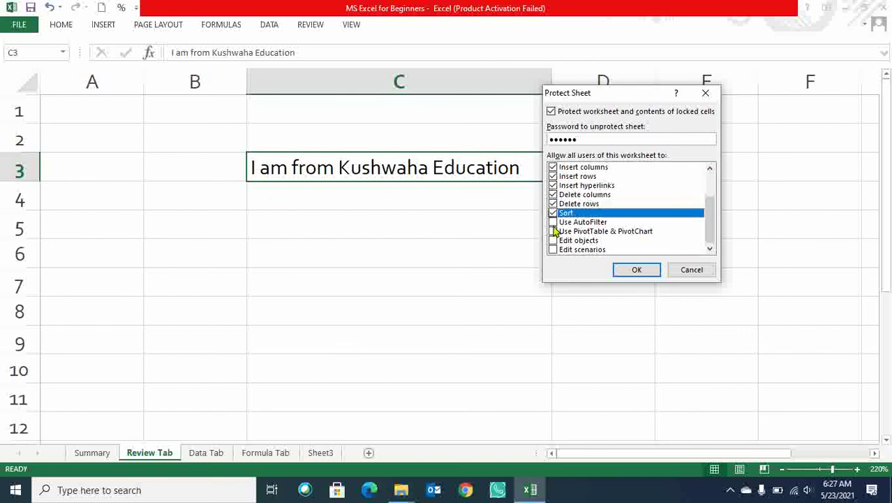
left_click(553, 221)
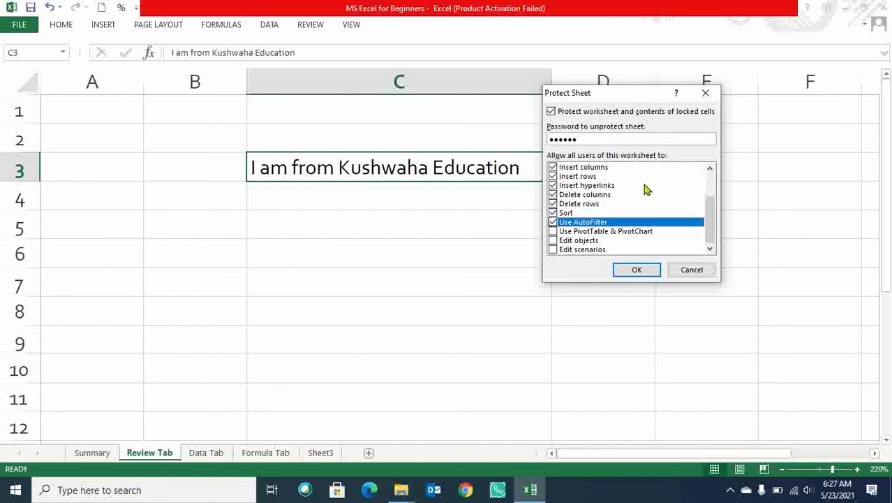
left_click(553, 232)
left_click(553, 240)
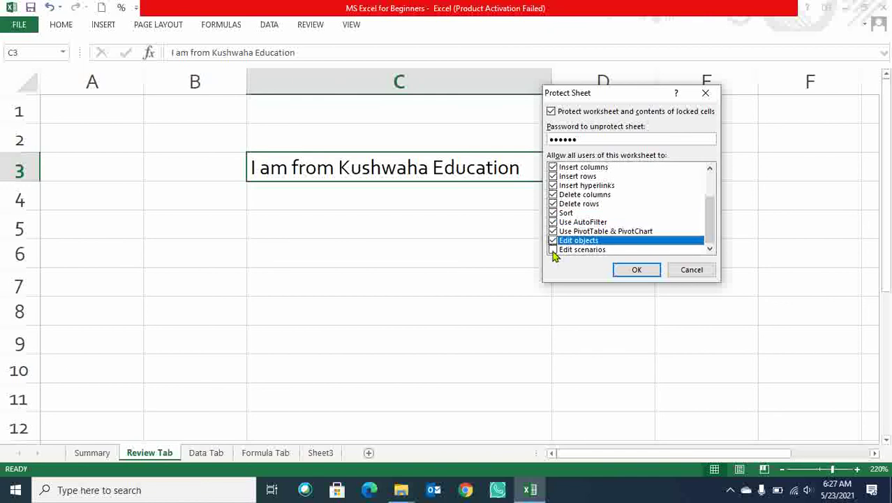
left_click(553, 249)
left_click(646, 271)
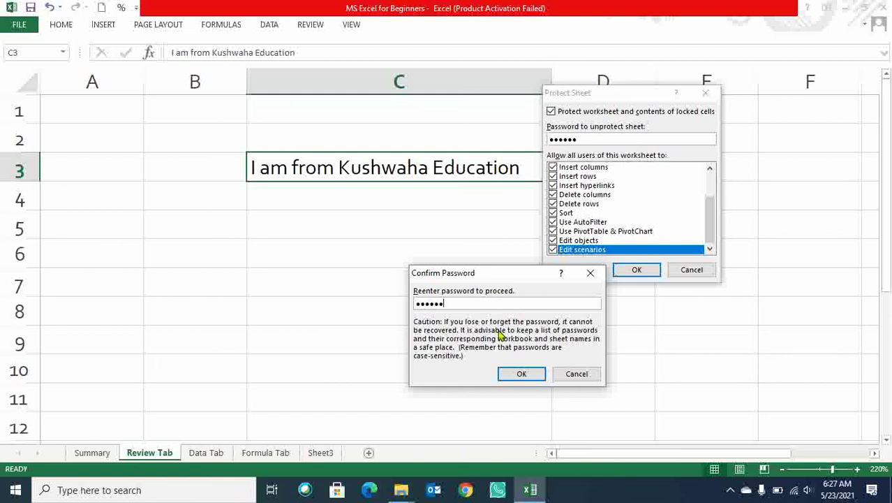
left_click(518, 376)
Try editing C4 and C5 on the protected sheet and dismiss the protection warnings.
left_click(663, 234)
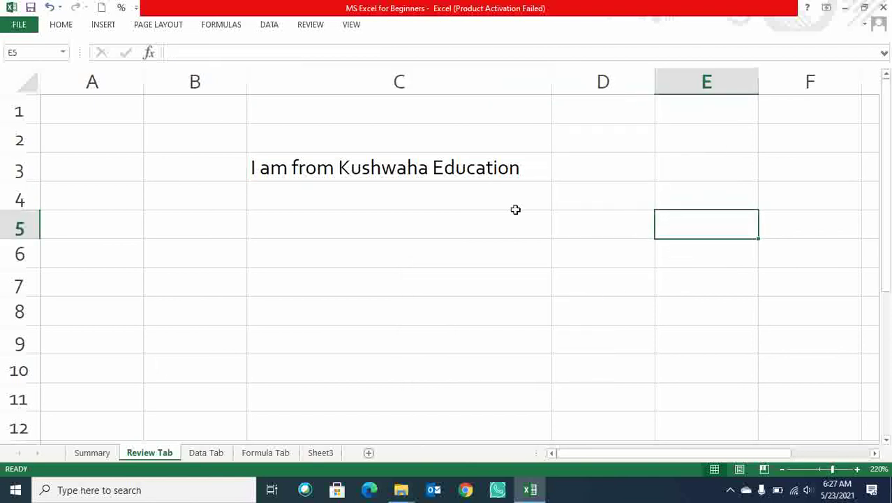
left_click(470, 204)
double_click(472, 206)
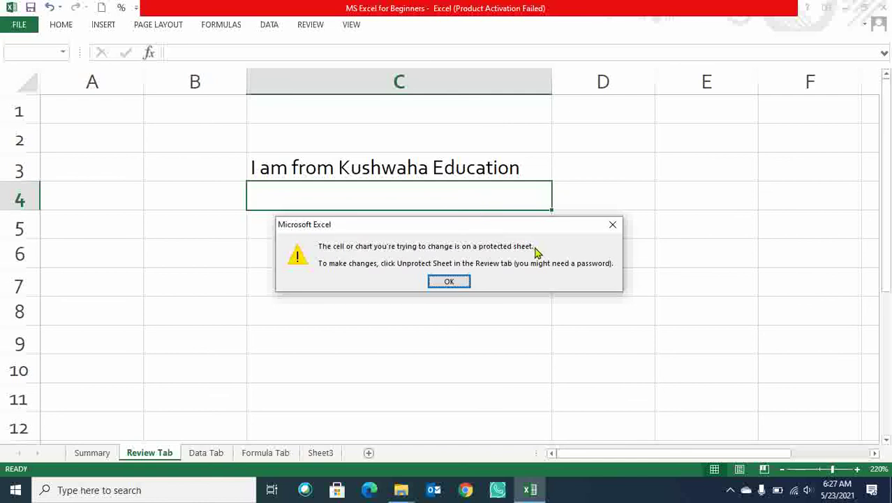
left_click(611, 224)
double_click(322, 218)
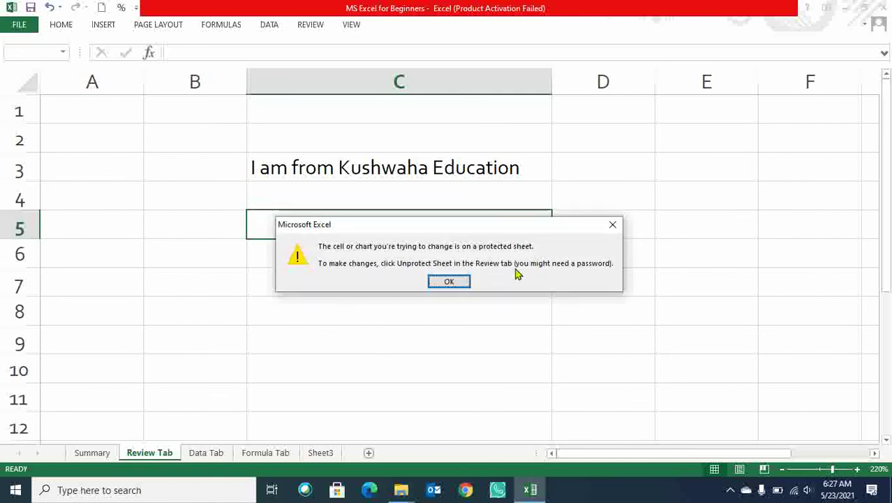
left_click(611, 224)
Insert an empty column at C and an empty row at 3.
left_click(375, 81)
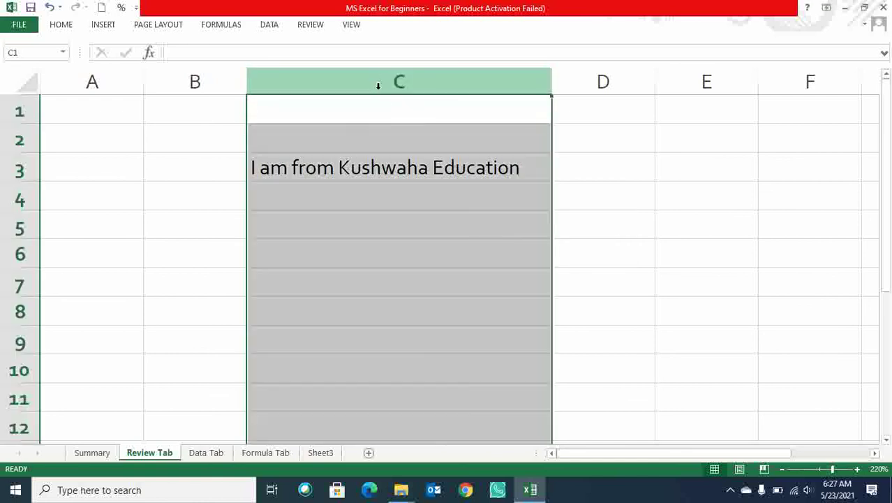
right_click(376, 81)
left_click(409, 174)
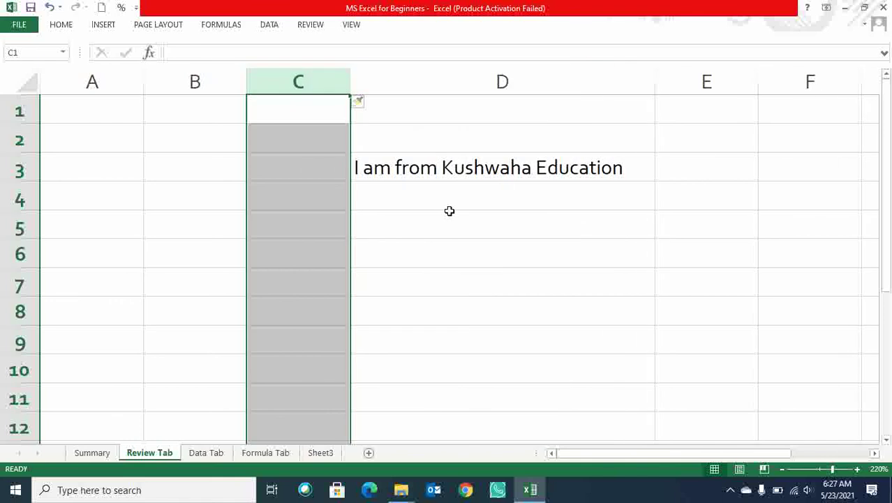
right_click(19, 171)
left_click(78, 257)
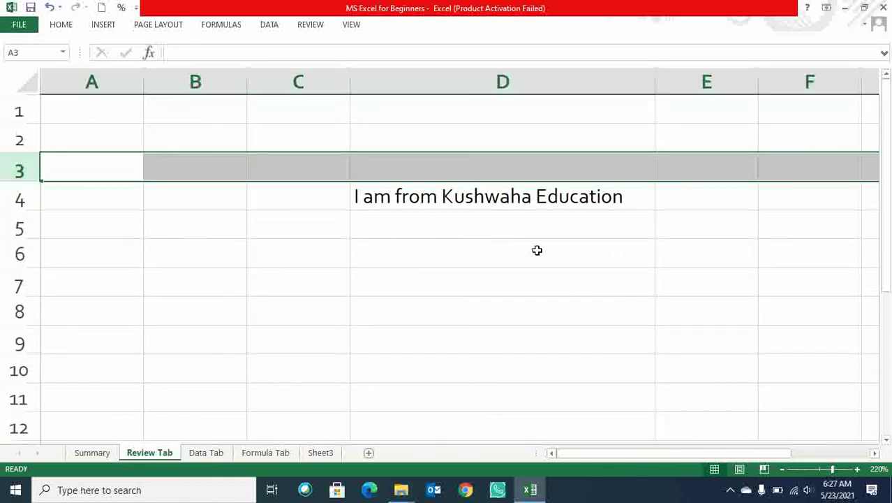
Try deleting the locked text in D4.
left_click(542, 223)
left_click(534, 201)
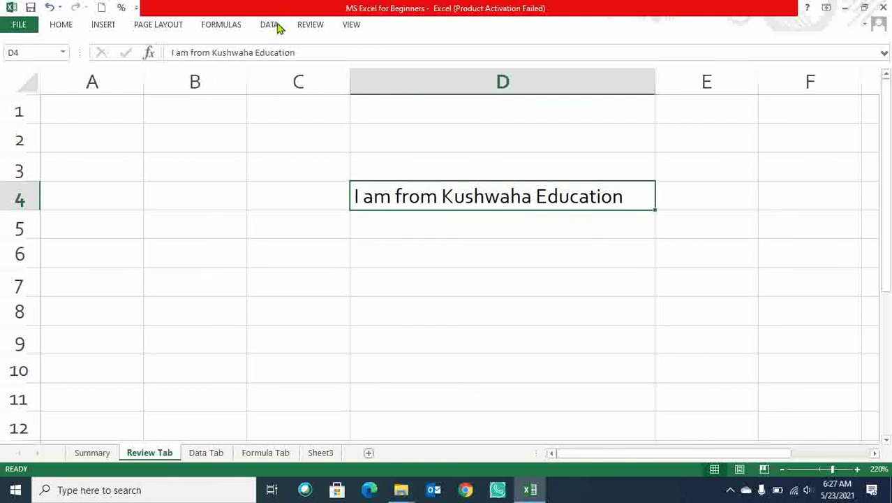
left_click(315, 26)
left_click(493, 295)
key("Delete")
Unprotect the Review Tab sheet by entering its password.
left_click(613, 225)
left_click(310, 25)
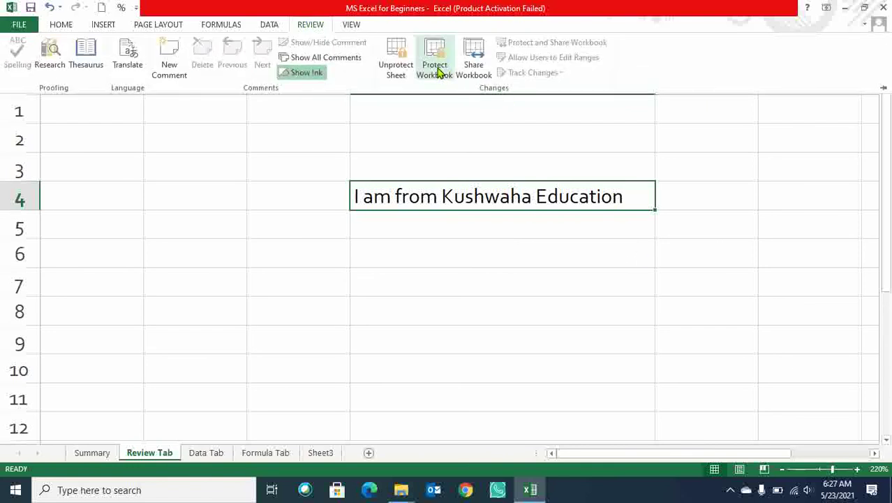
left_click(396, 63)
type("1234")
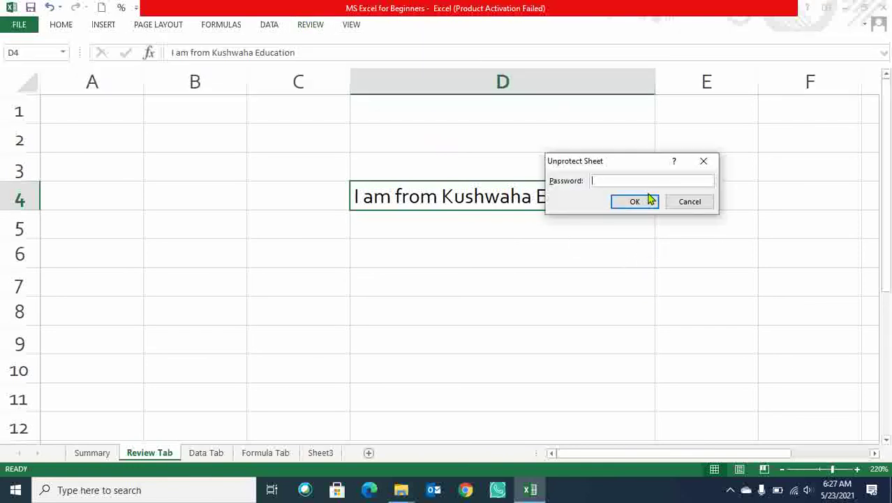
left_click(635, 201)
left_click(580, 251)
Type the test entry 'sdsf' into D7, then undo it.
left_click(533, 201)
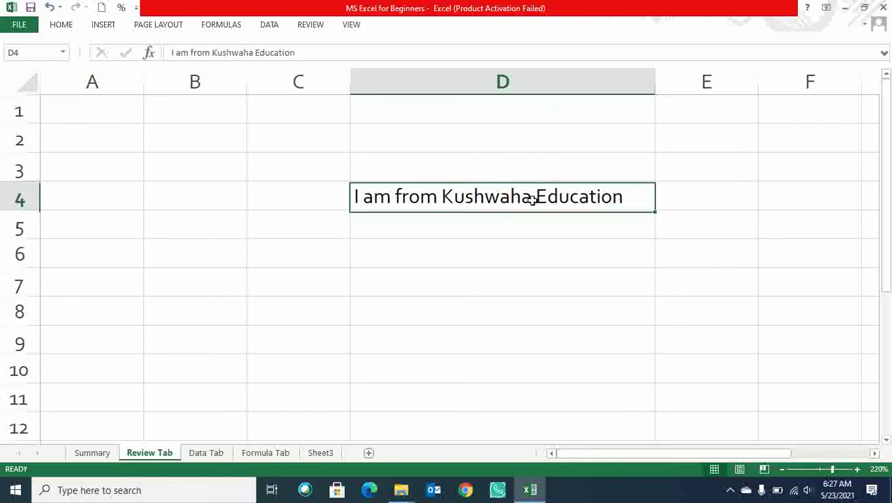
left_click(516, 283)
type("sdsf")
left_click(546, 330)
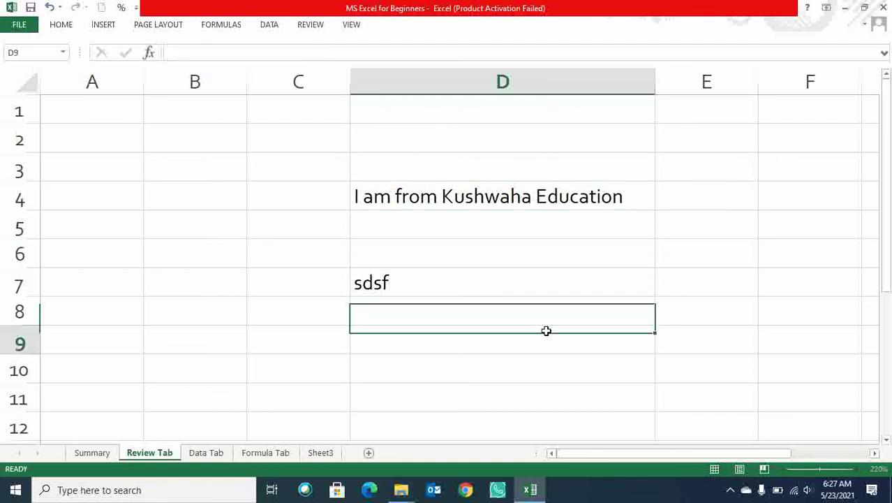
key("ctrl+z")
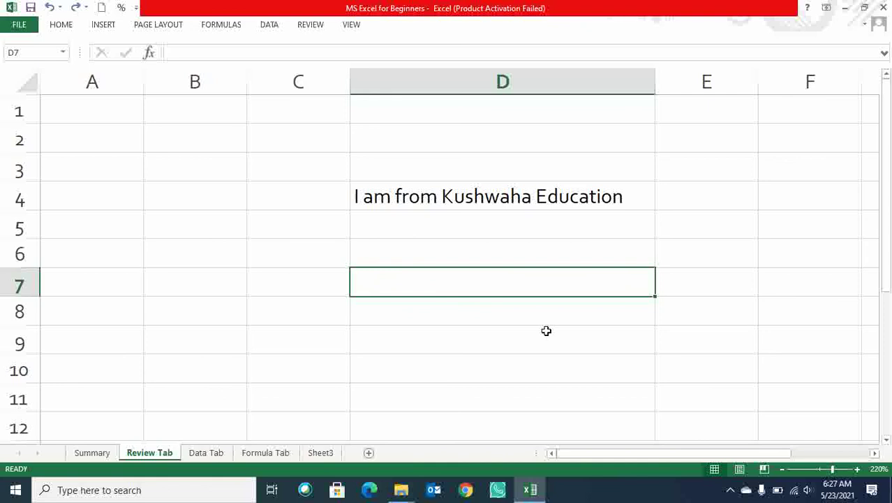
Protect the workbook structure with a password, entered and confirmed.
left_click(311, 26)
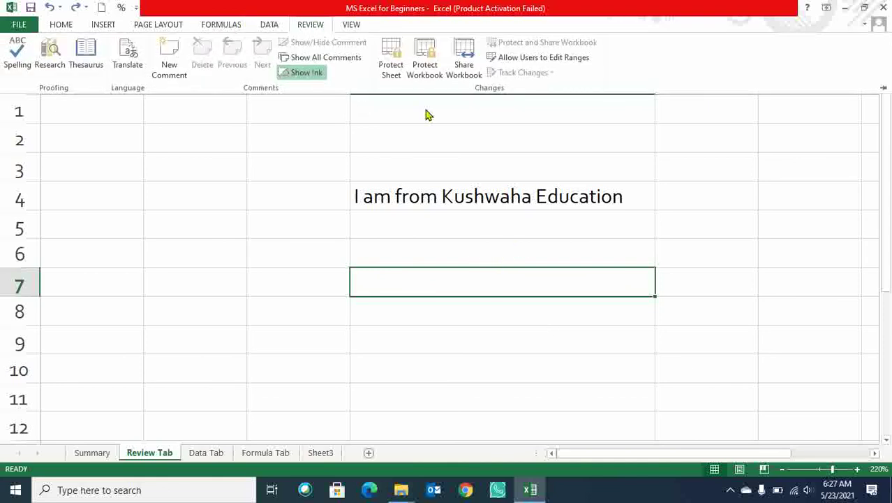
left_click(431, 68)
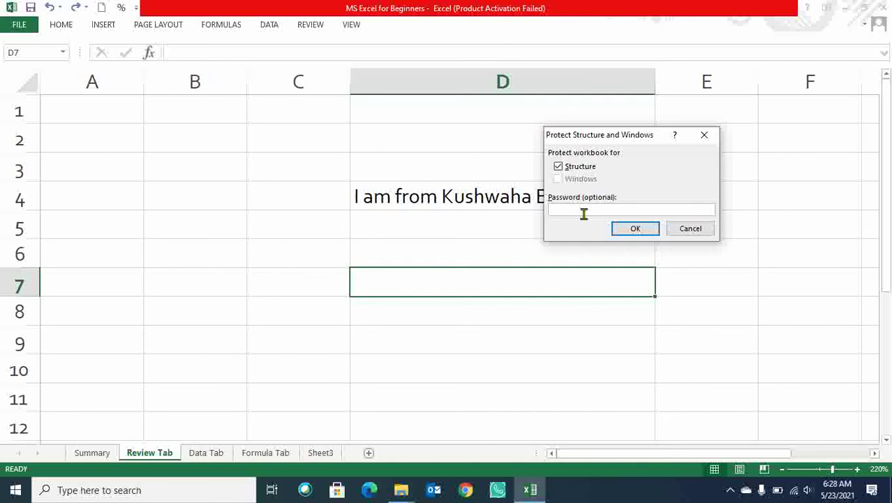
type("••••••")
left_click(629, 229)
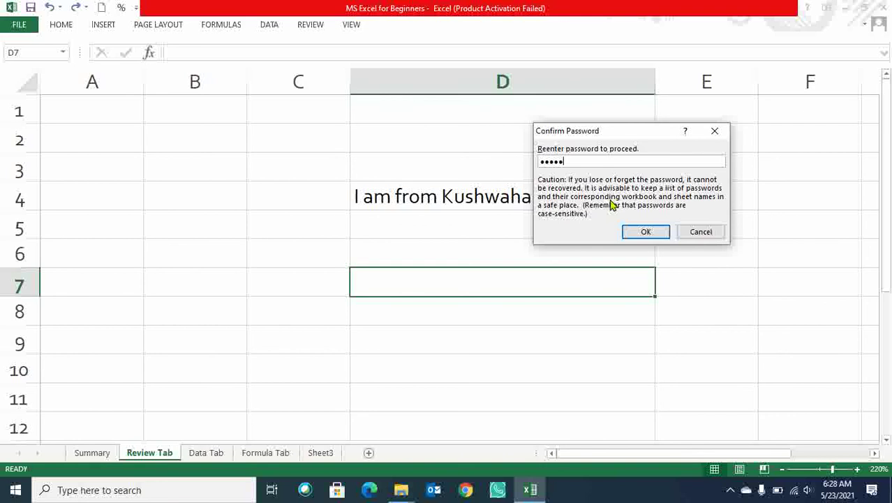
type("••••••")
left_click(637, 232)
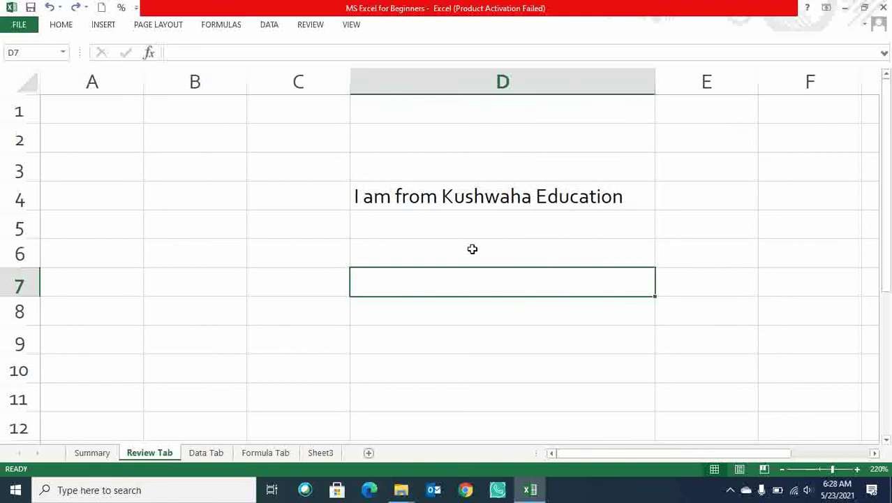
Enter the test value 'sfsf' in cell A6 of Review Tab.
left_click(473, 249)
left_click(136, 252)
type("sfsf")
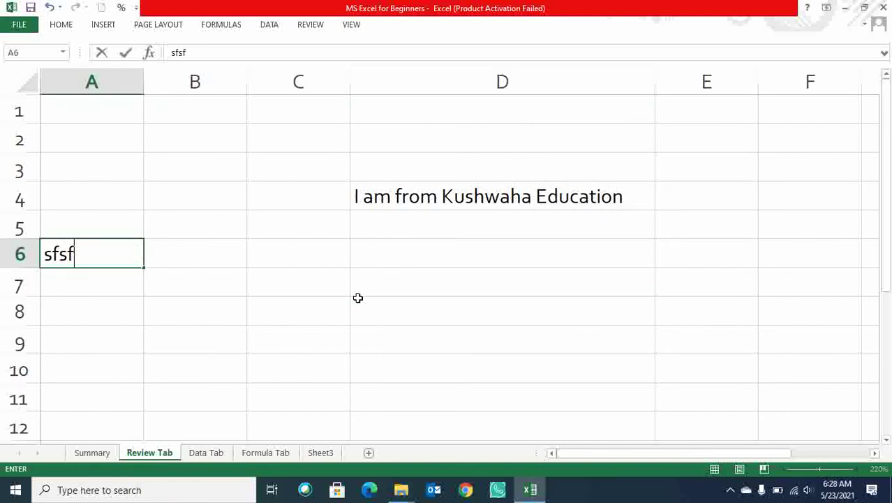
left_click(359, 299)
left_click(301, 301)
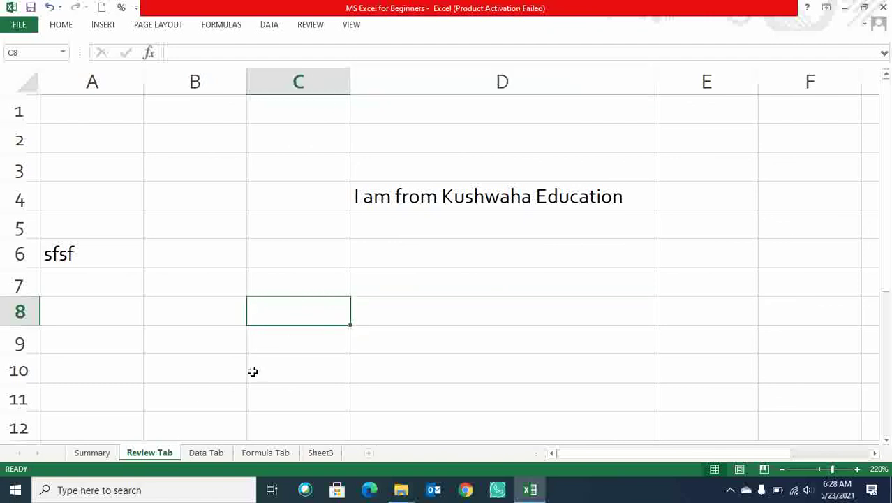
left_click(84, 255)
Enter 'dfdf' in cell D11 on the Data Tab sheet, then return to Review Tab.
left_click(216, 453)
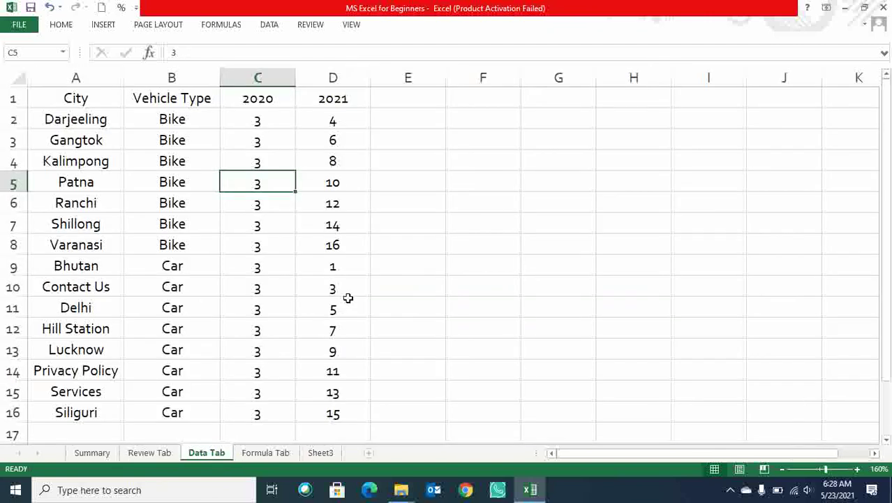
left_click(349, 307)
type("dfdf")
left_click(427, 294)
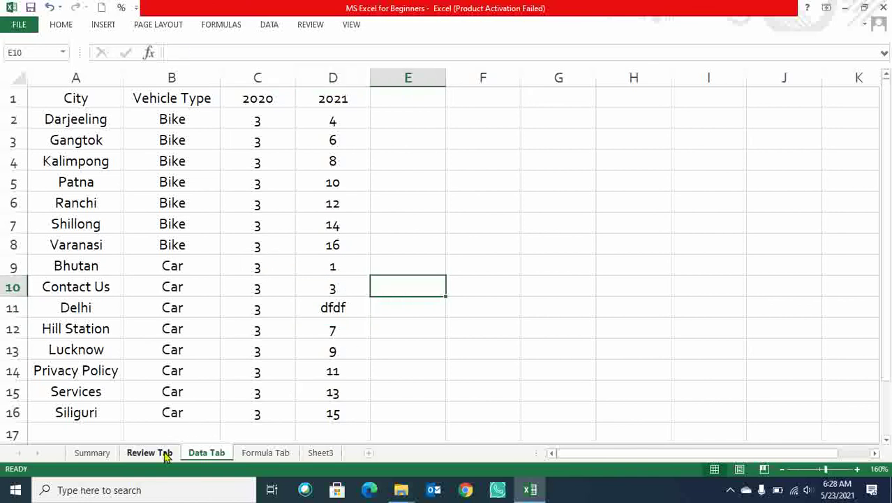
left_click(165, 454)
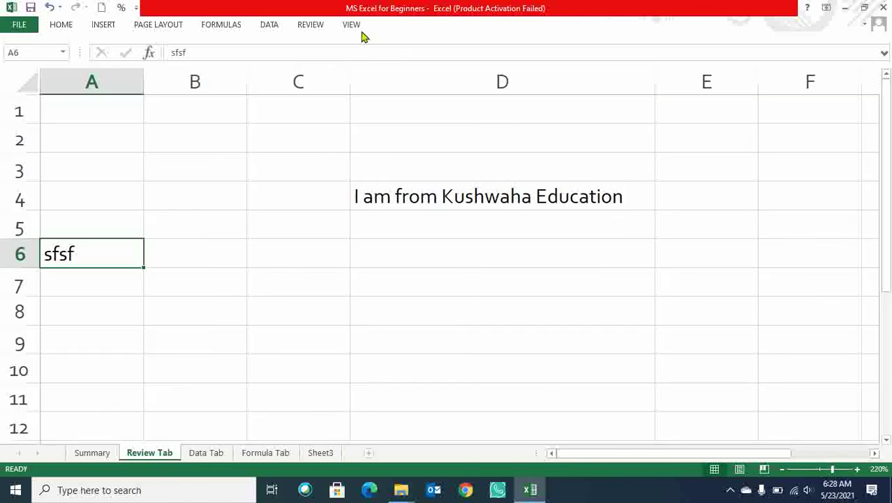
left_click(322, 26)
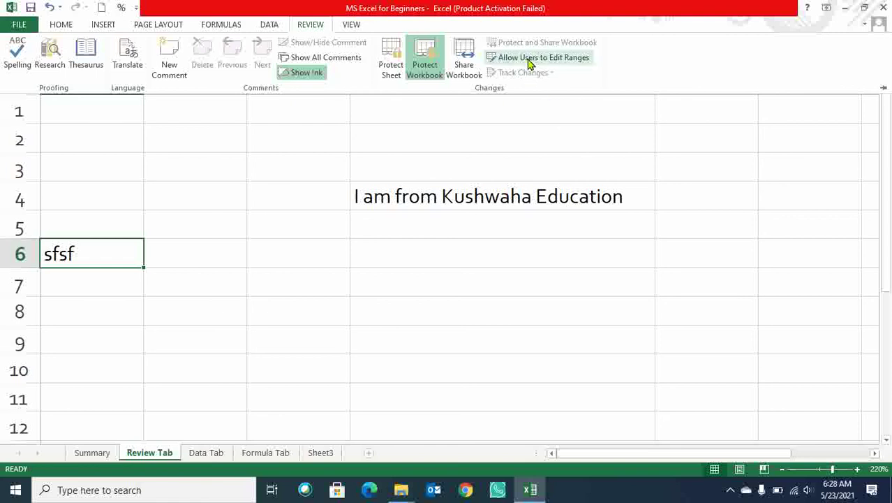
Select cells D6:D9 on the Review Tab sheet.
left_click(433, 200)
left_click_drag(383, 244, 414, 370)
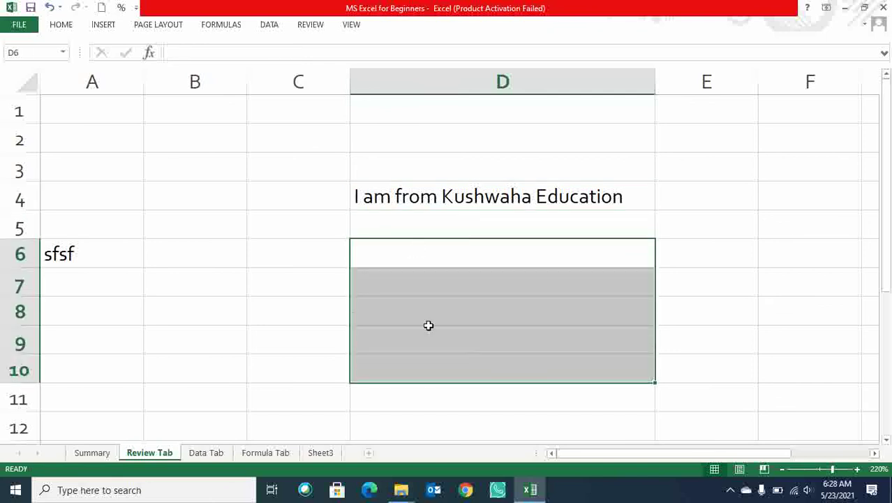
left_click_drag(402, 252, 420, 334)
left_click_drag(406, 259, 421, 335)
left_click_drag(404, 251, 440, 332)
left_click_drag(402, 249, 425, 343)
left_click(397, 252)
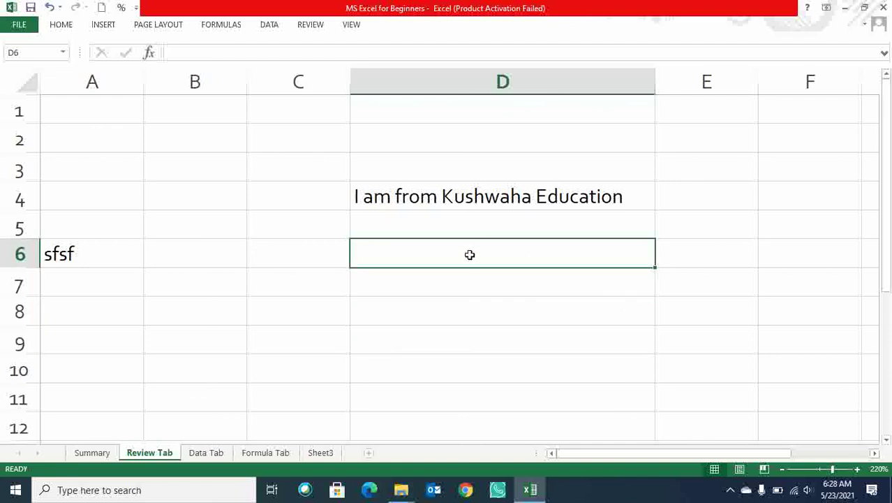
left_click_drag(459, 252, 472, 331)
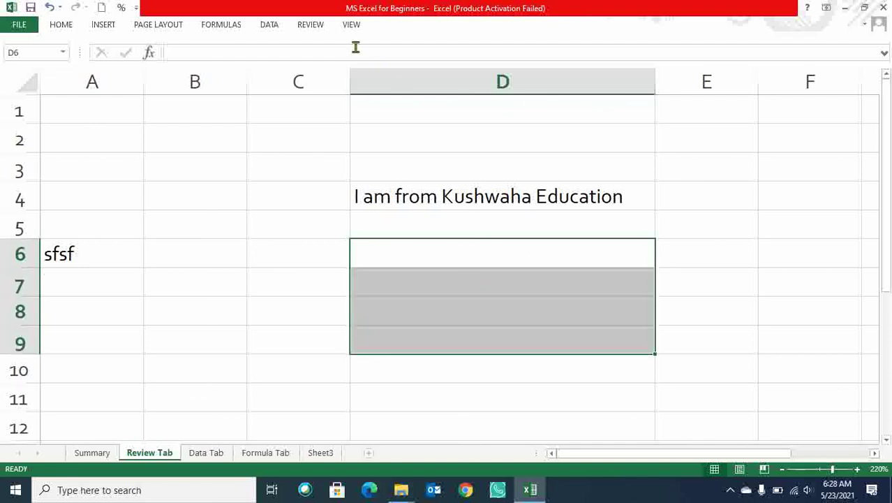
Create a new editable range titled 'Ramu' in Allow Users to Edit Ranges.
left_click(315, 26)
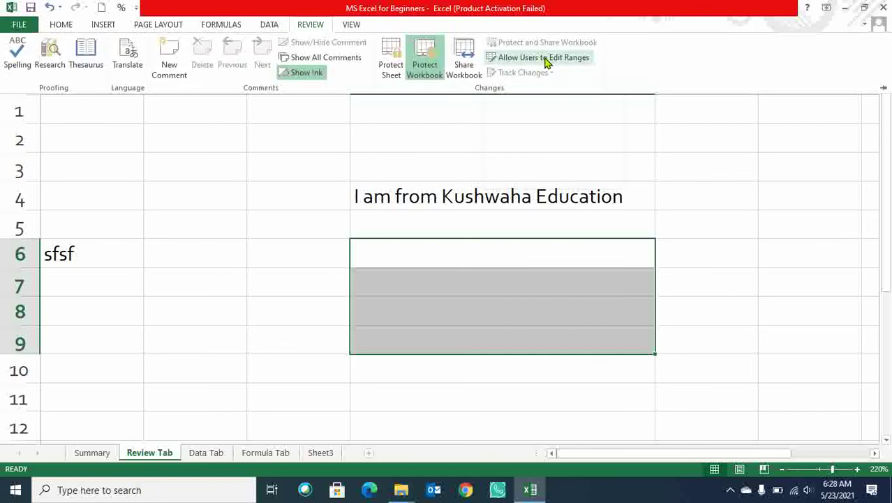
left_click(547, 60)
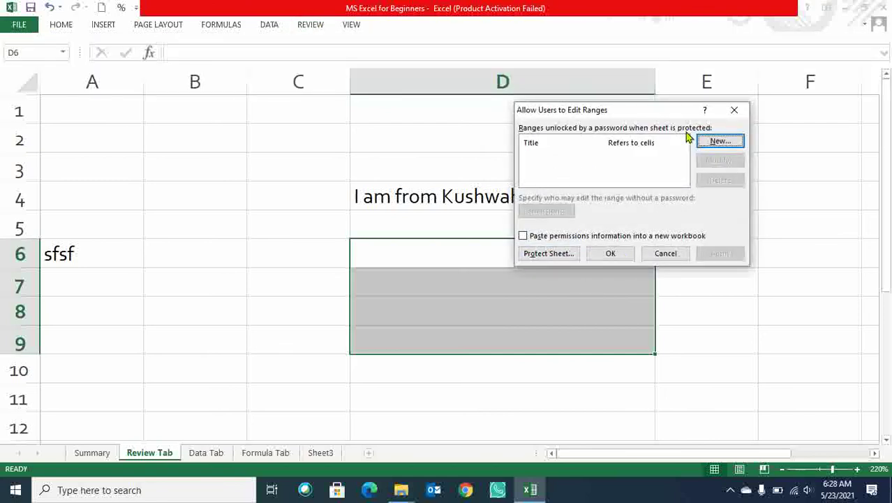
left_click(713, 142)
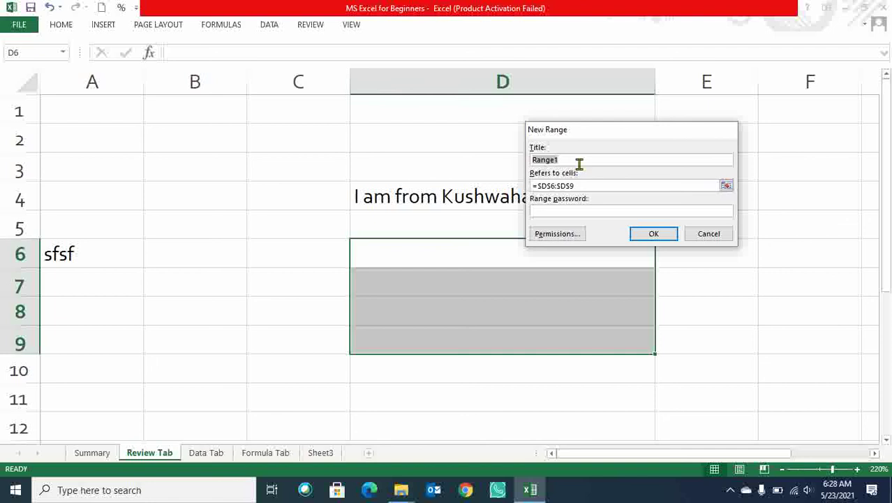
key("BackSpace")
type("Ramu")
key("Tab")
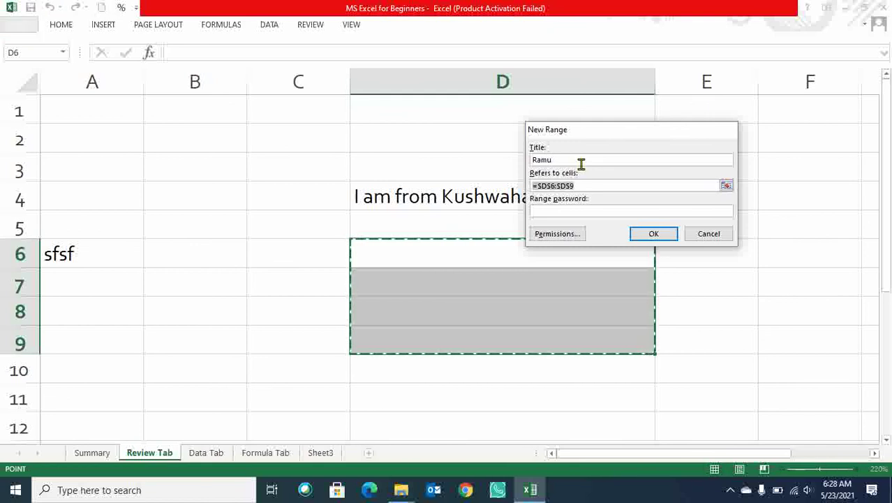
Give the 'Ramu' range a password, confirm it, apply the range and close the dialog.
left_click(585, 215)
type("12345")
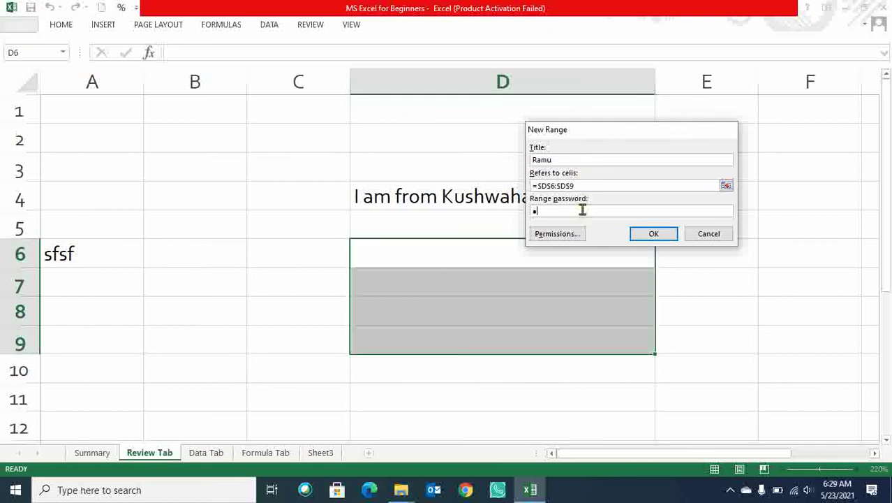
type("6")
left_click(646, 236)
type("123456")
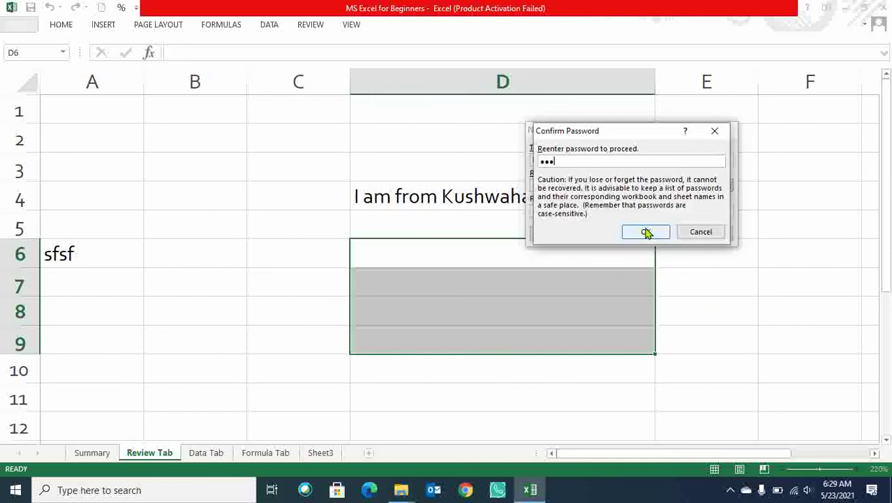
left_click(647, 232)
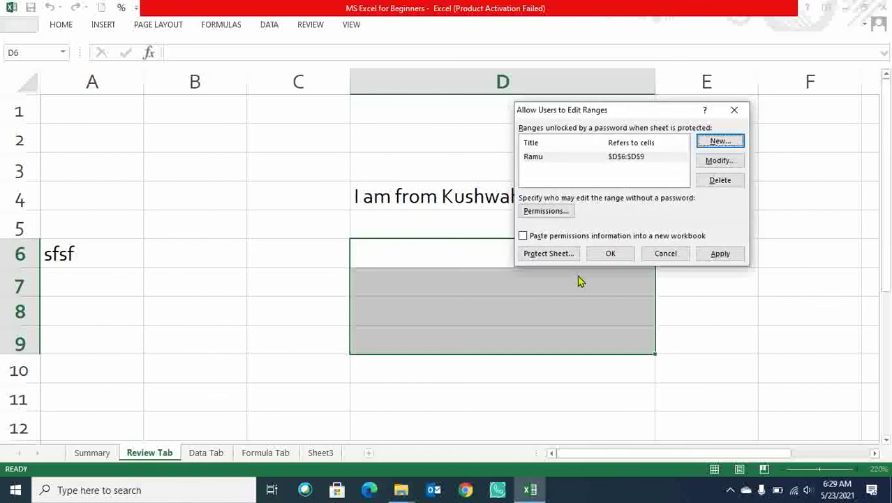
left_click(724, 254)
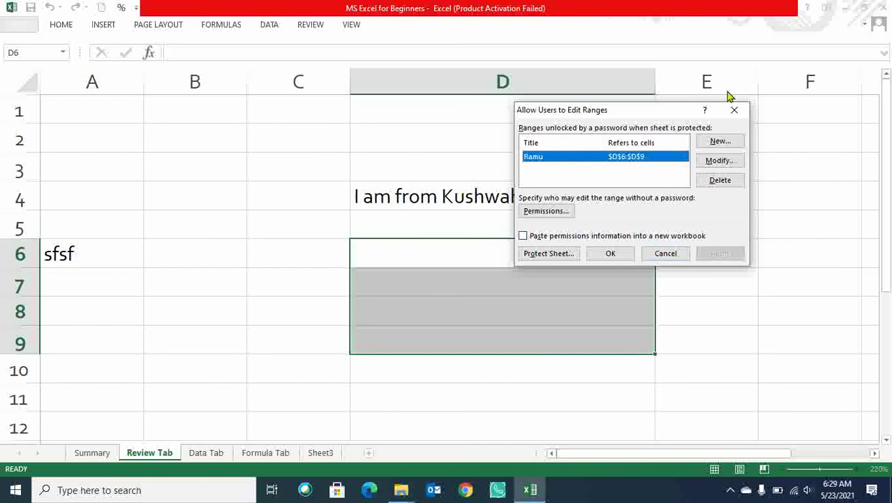
left_click(734, 110)
left_click(617, 284)
Enter 'sddf' in D7, then drag over D6:D9 to check the editable range.
type("sddf")
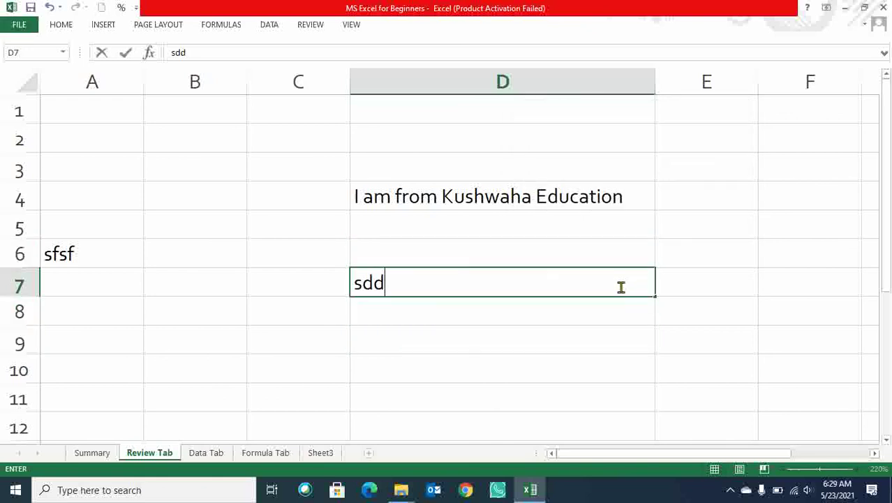
left_click(731, 257)
left_click_drag(538, 254, 548, 342)
left_click_drag(416, 255, 419, 346)
left_click_drag(412, 227, 415, 330)
left_click_drag(393, 282, 414, 342)
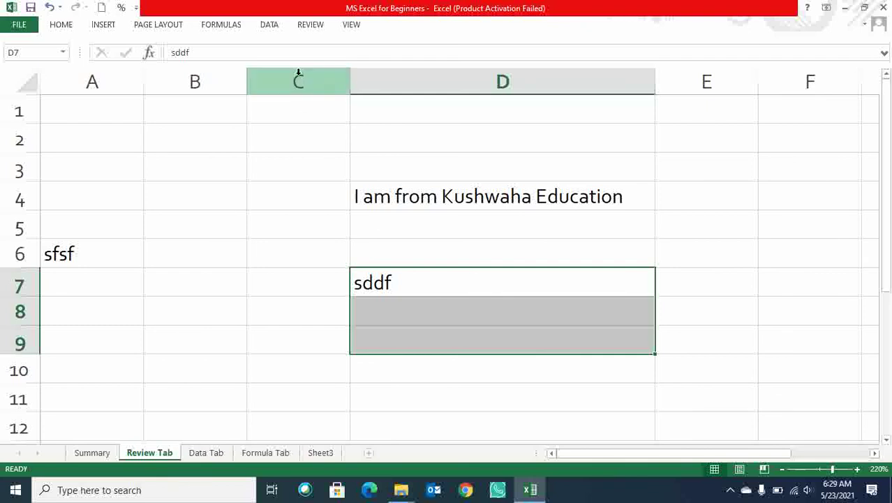
left_click(57, 25)
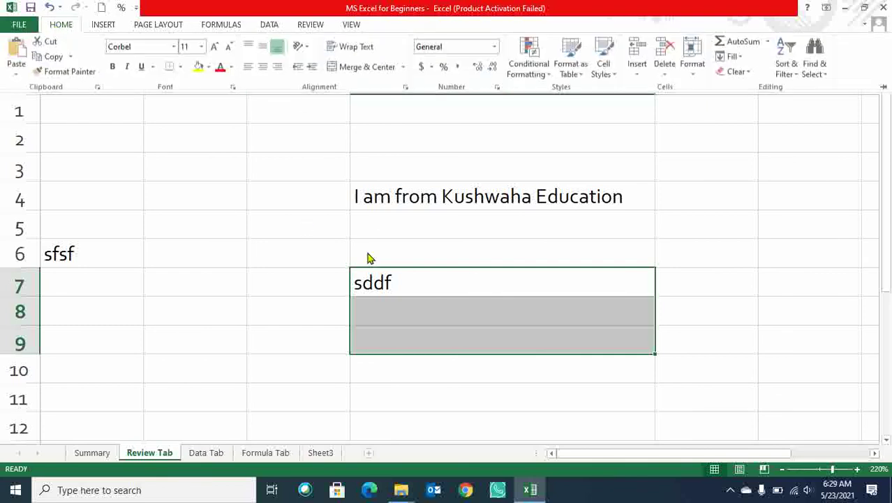
left_click(325, 240)
Switch to the Summary sheet and briefly show the Review ribbon for the recap.
left_click(92, 453)
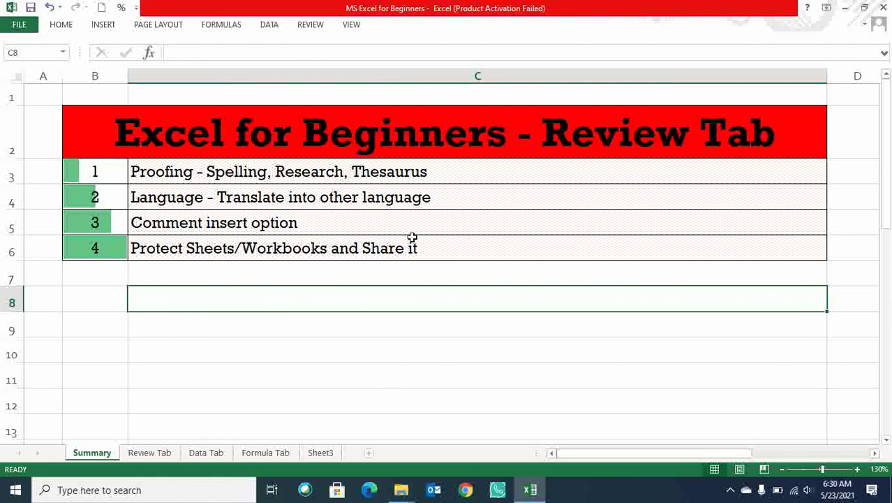
left_click(310, 25)
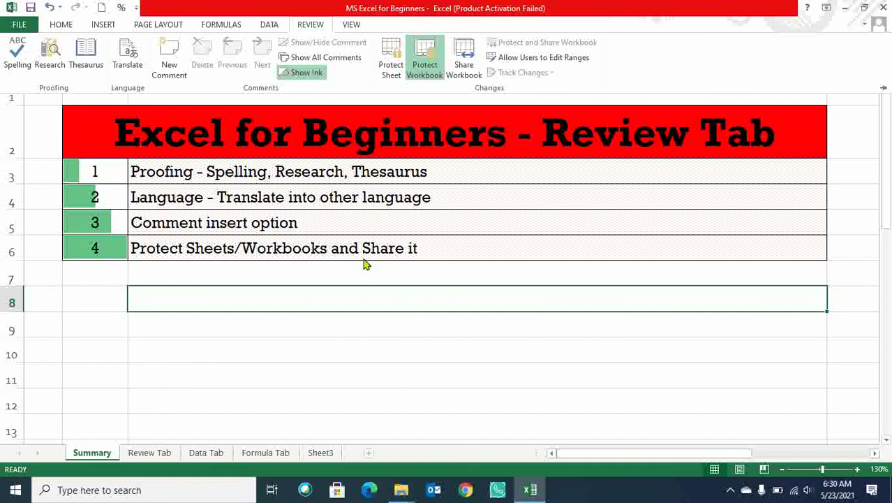
key("Escape")
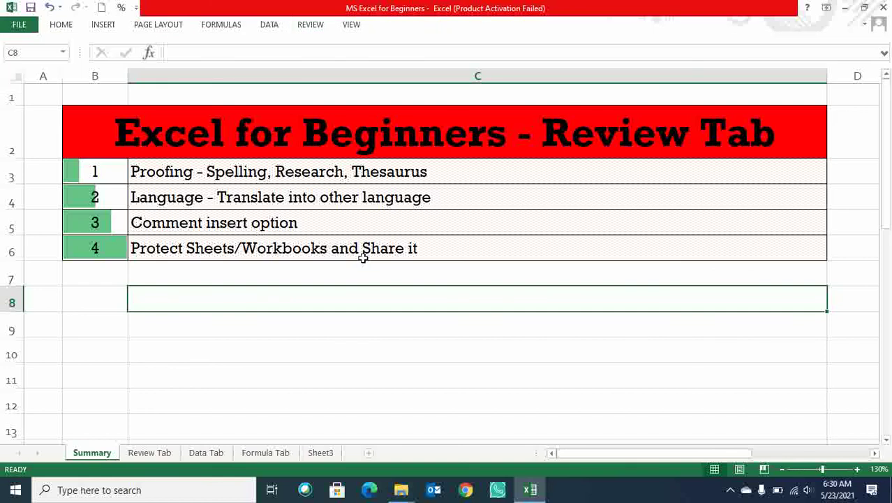